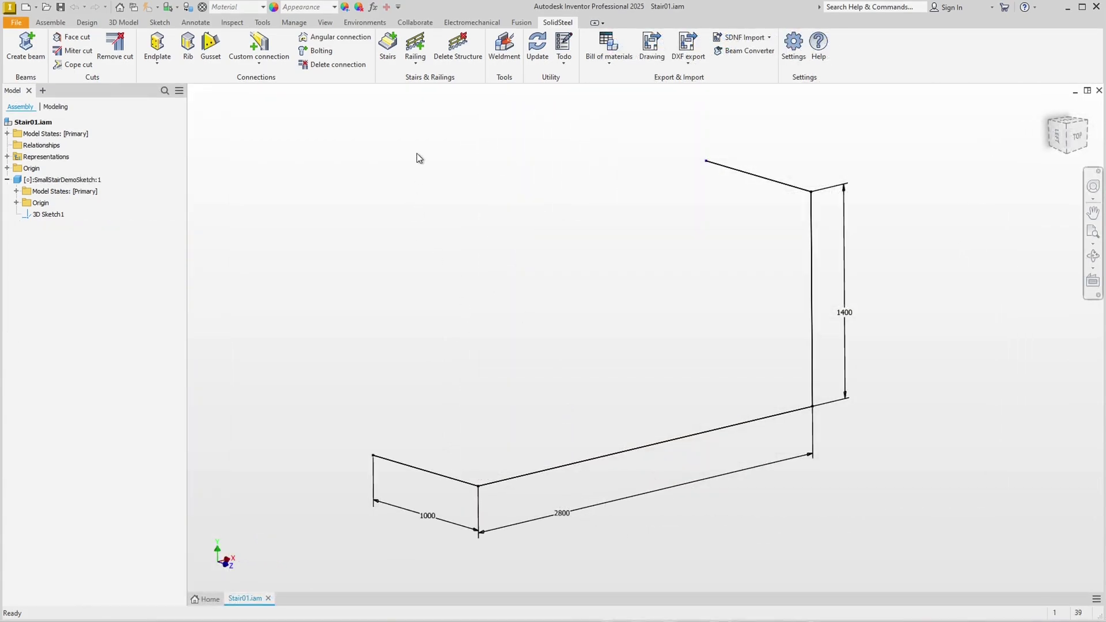
Start a SolidSteel stair from the bottom to the top sketch line, choose 1000x270 steps, and open Configure
{"action": "left_click", "coordinate": [388, 46]}
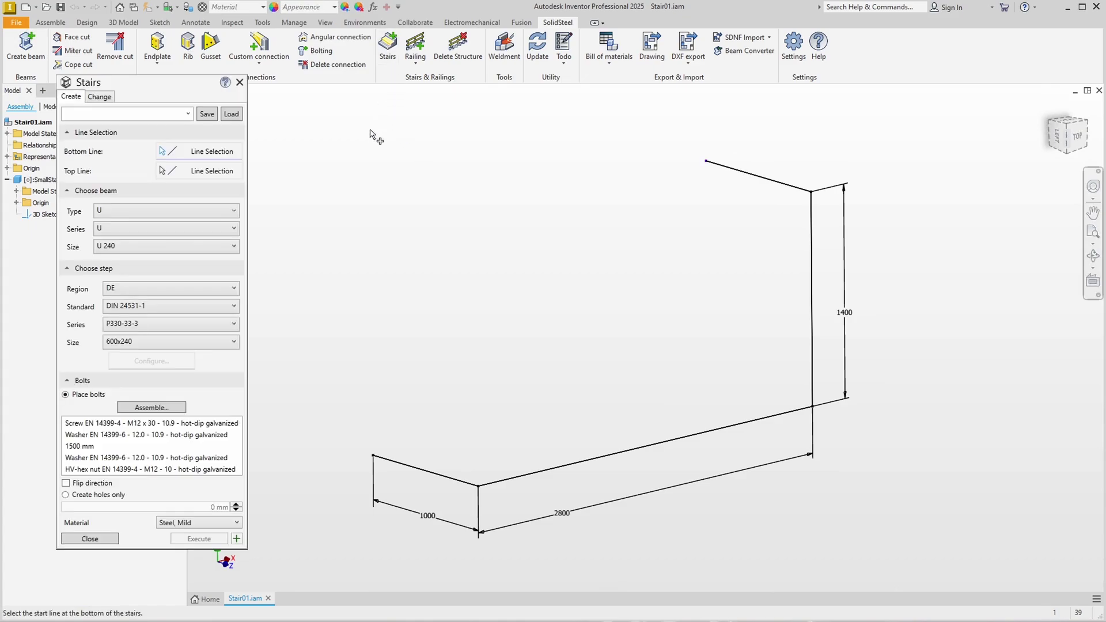
{"action": "left_click", "coordinate": [424, 471]}
{"action": "left_click", "coordinate": [743, 173]}
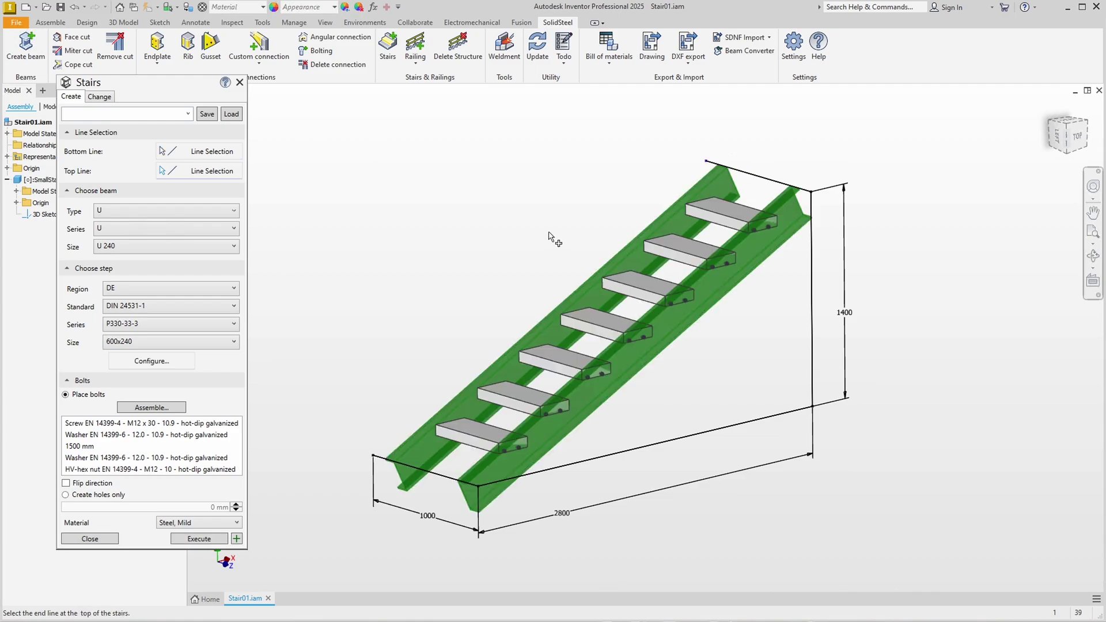
{"action": "left_click", "coordinate": [221, 341]}
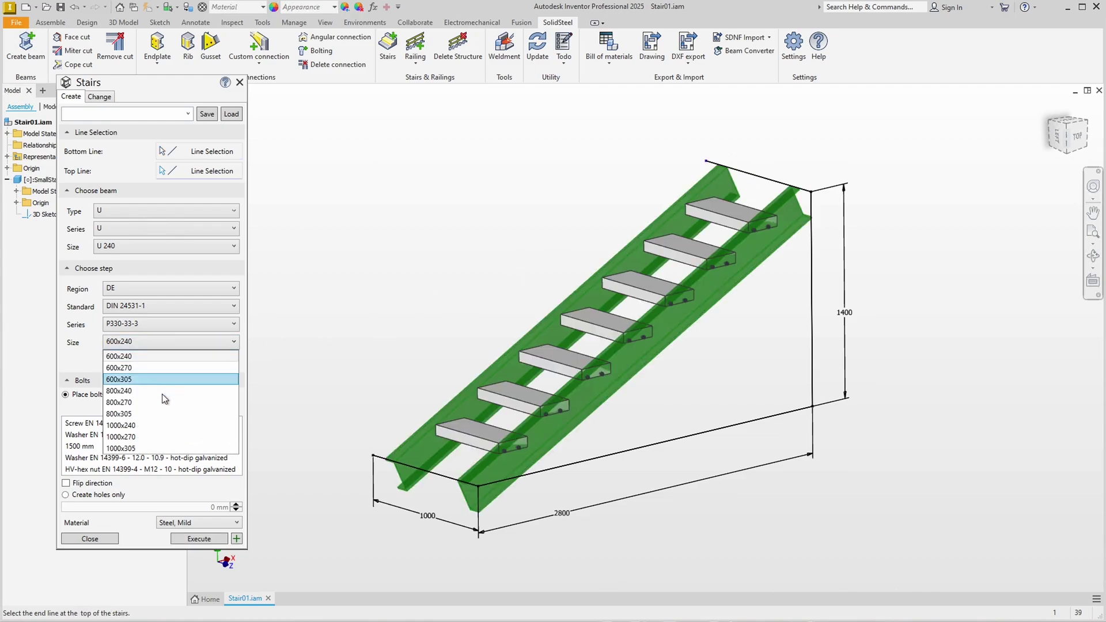
{"action": "left_click", "coordinate": [148, 438]}
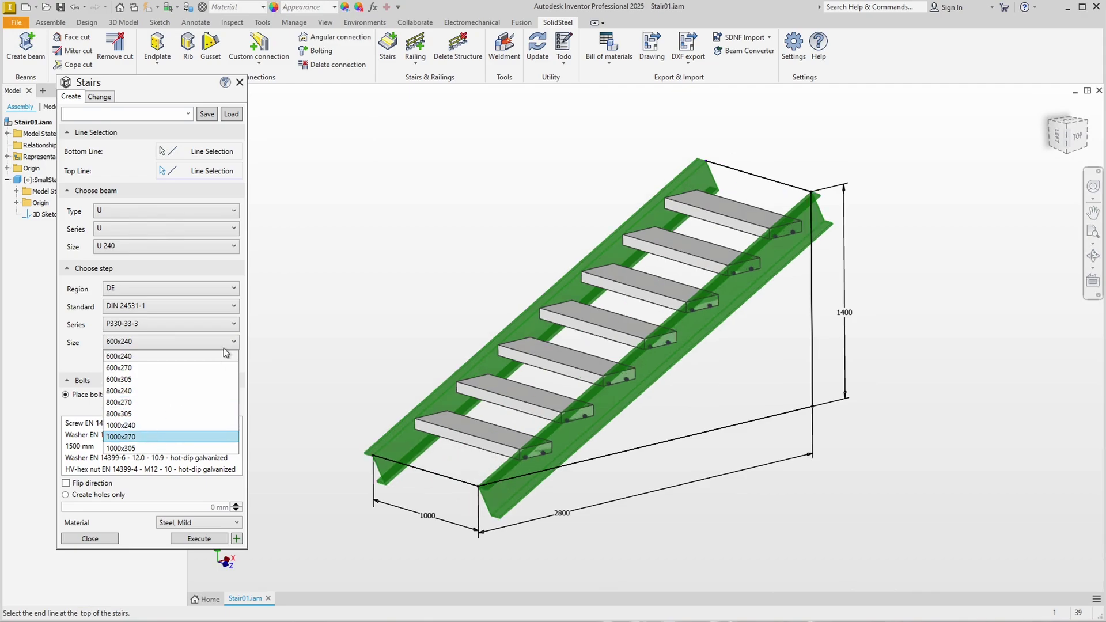
{"action": "left_click", "coordinate": [92, 363]}
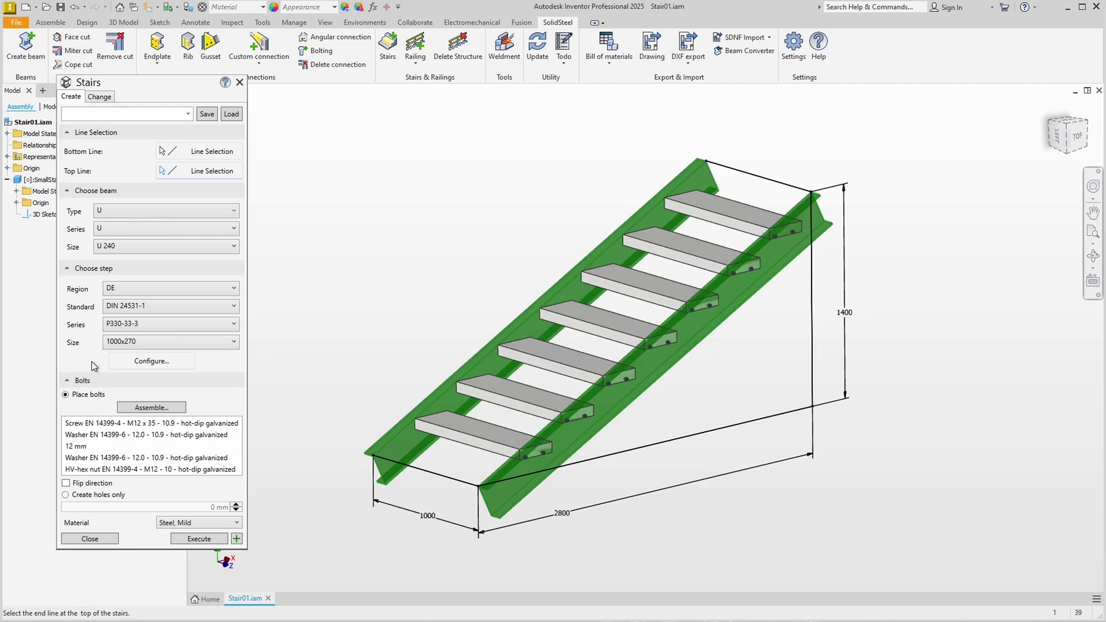
In the stair settings' Extensions, make the top stringer extension horizontal at 1000 mm
{"action": "left_click", "coordinate": [138, 363]}
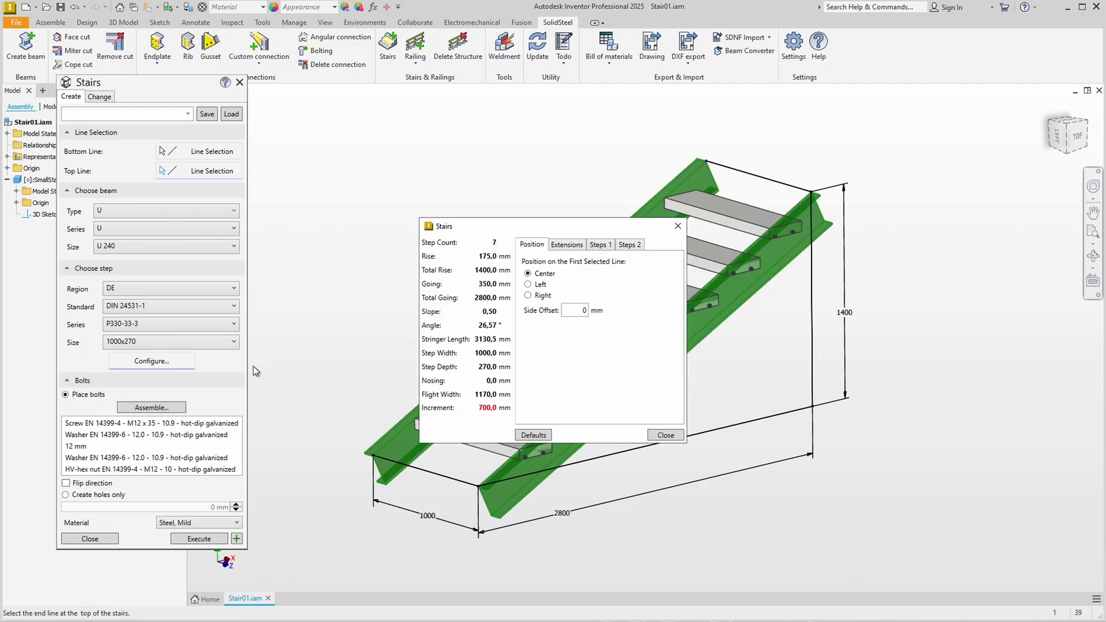
{"action": "left_click_drag", "start_coordinate": [566, 226], "coordinate": [429, 140]}
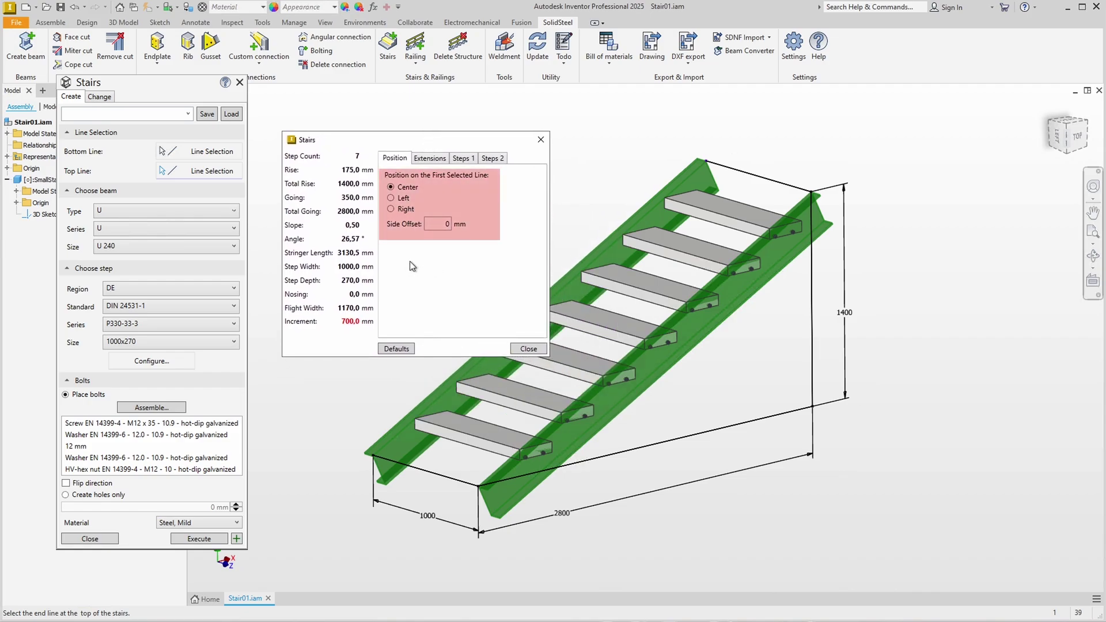
{"action": "left_click", "coordinate": [440, 163]}
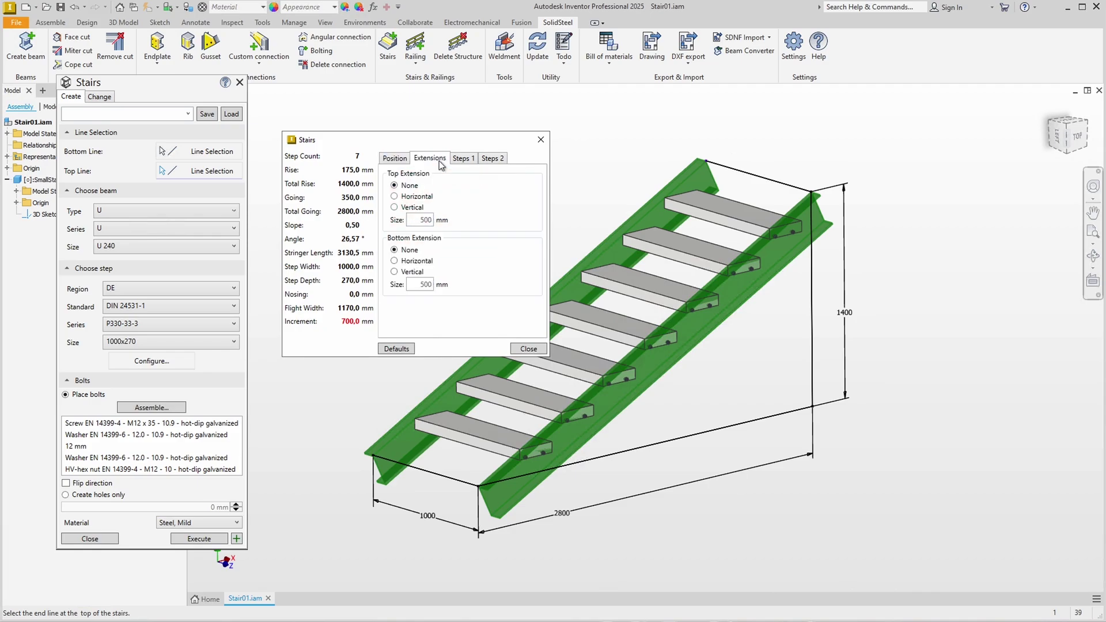
{"action": "left_click", "coordinate": [427, 225]}
{"action": "left_click", "coordinate": [427, 224]}
{"action": "double_click", "coordinate": [427, 222]}
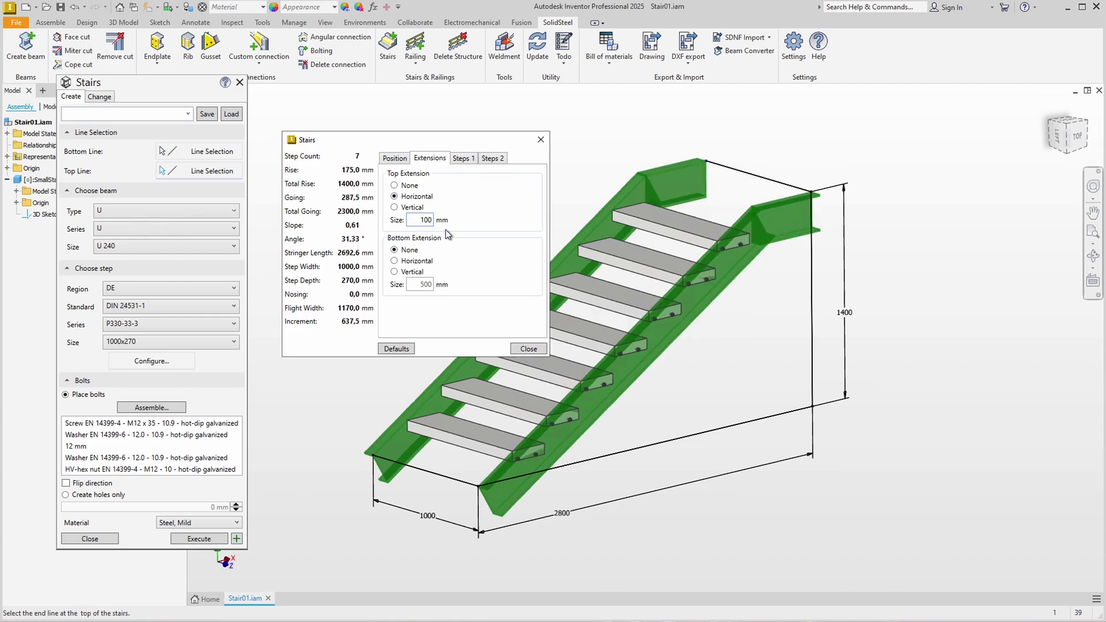
{"action": "type", "text": "1000"}
{"action": "key", "text": "Return"}
Set the bottom extension to vertical, 180 mm, and change the top extension to 800 mm
{"action": "left_click", "coordinate": [417, 272]}
{"action": "double_click", "coordinate": [426, 286]}
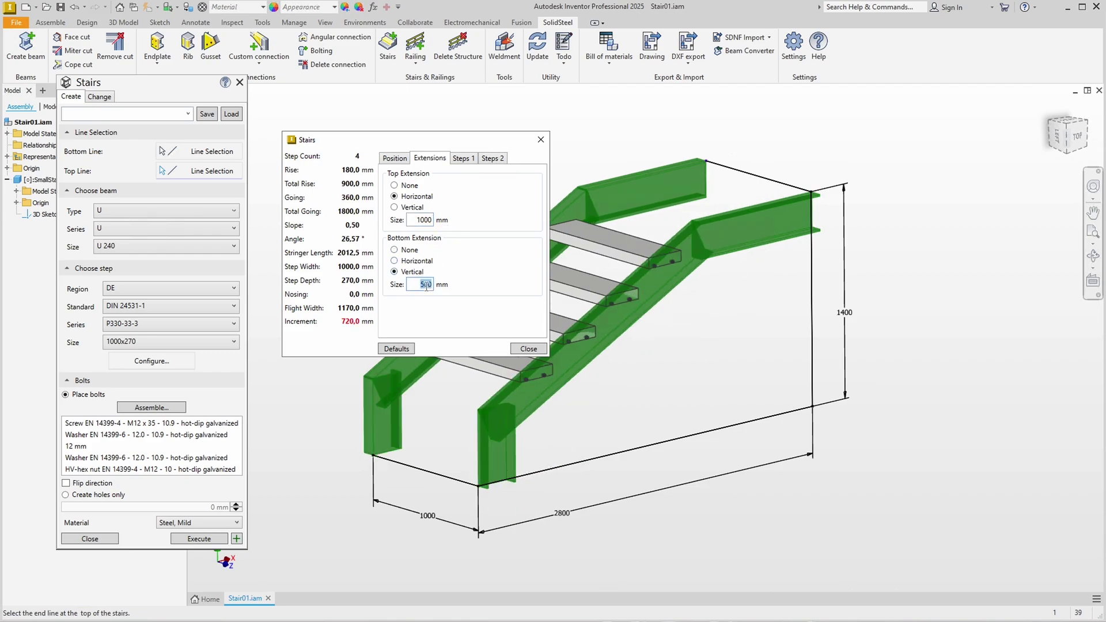
{"action": "type", "text": "180"}
{"action": "key", "text": "Return"}
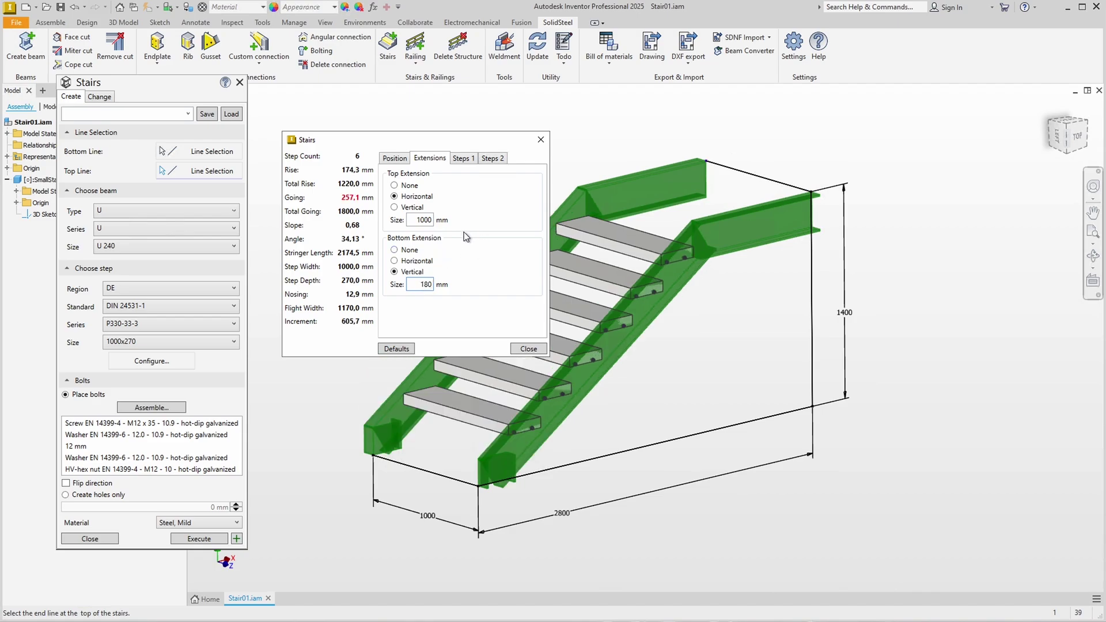
{"action": "double_click", "coordinate": [424, 221]}
{"action": "type", "text": "800"}
{"action": "key", "text": "Return"}
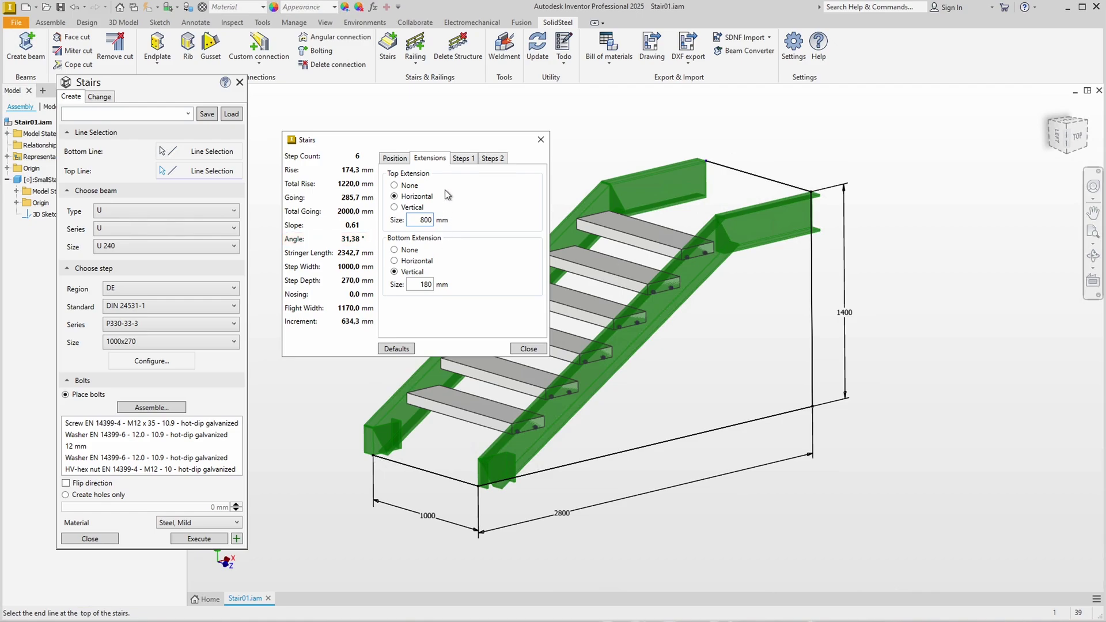
Tick Bottom Additional Step, set Top Floor Offset to 20, and execute the grating-tread stair
{"action": "left_click", "coordinate": [460, 159]}
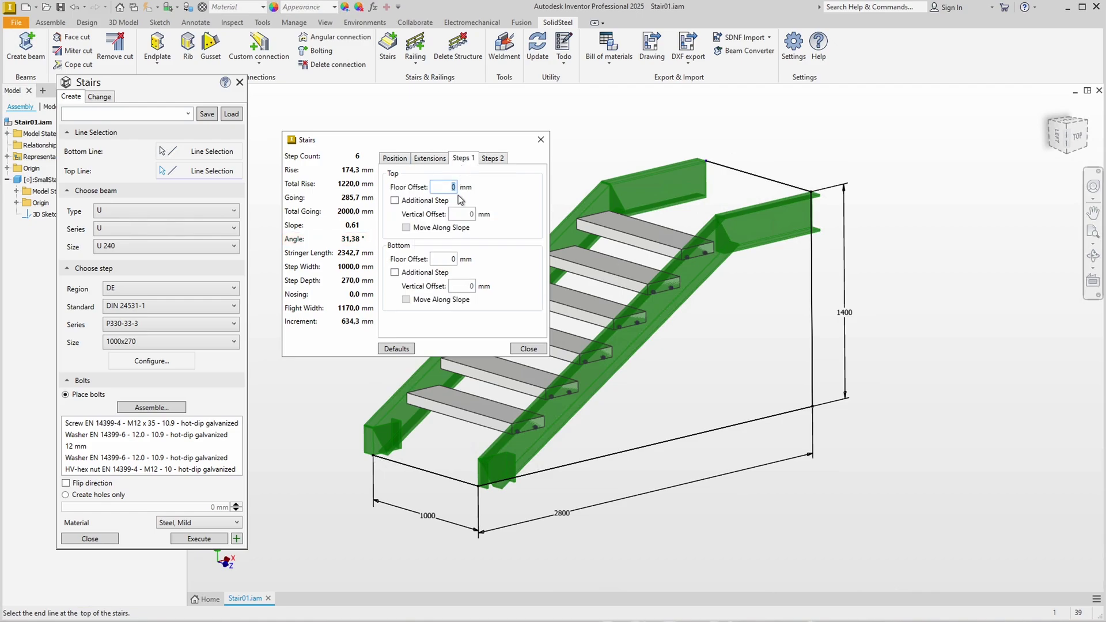
{"action": "left_click", "coordinate": [417, 276]}
{"action": "left_click", "coordinate": [416, 276]}
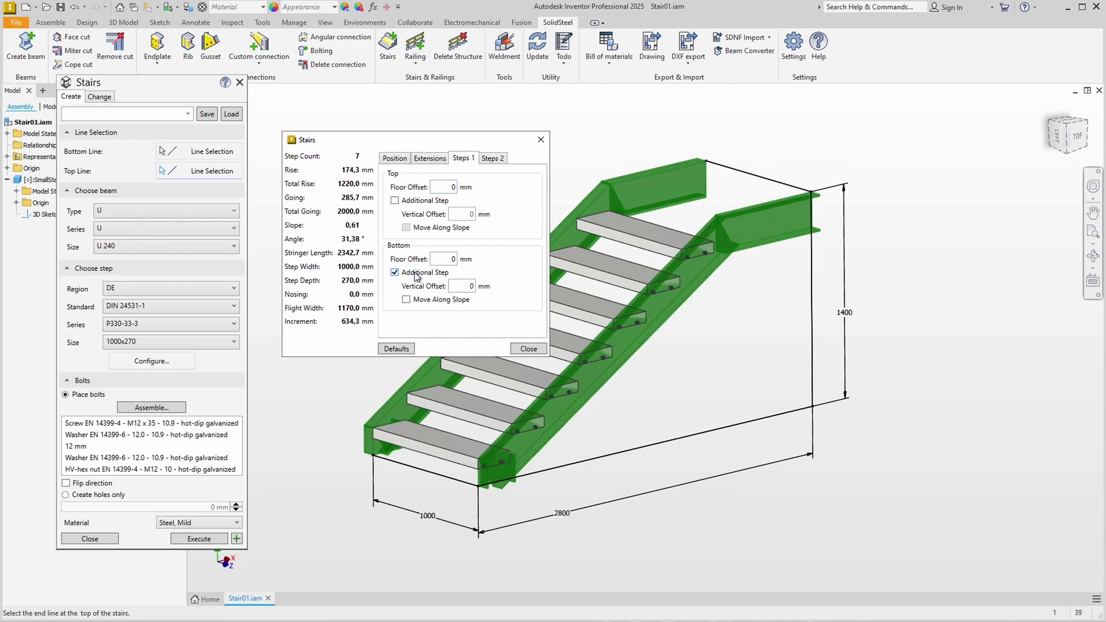
{"action": "double_click", "coordinate": [442, 187]}
{"action": "type", "text": "20"}
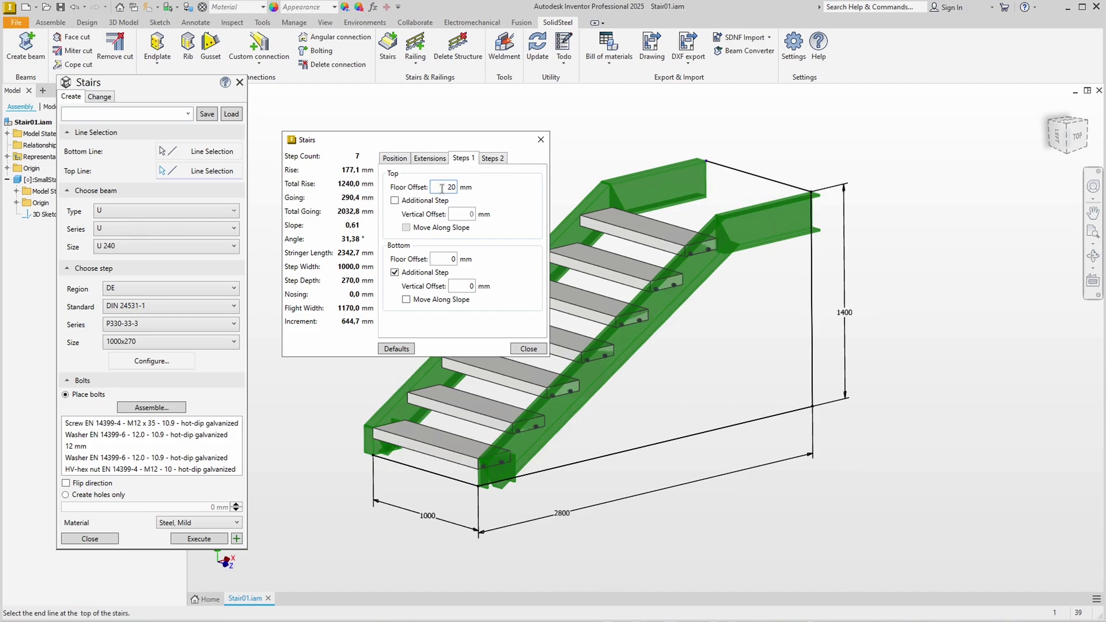
{"action": "left_click", "coordinate": [529, 349]}
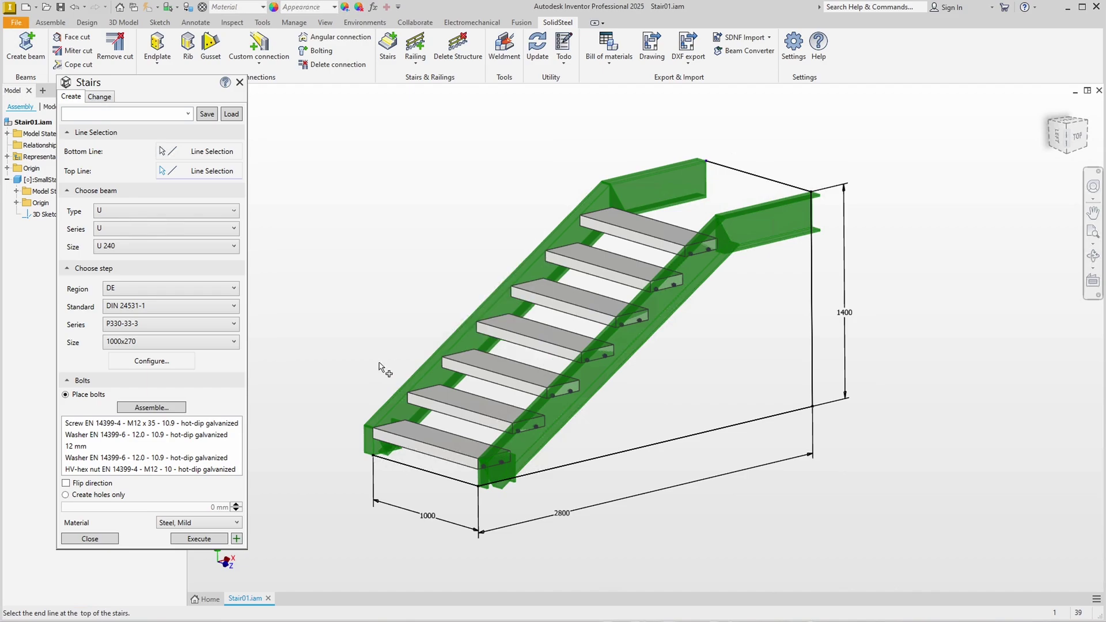
{"action": "left_click", "coordinate": [209, 540]}
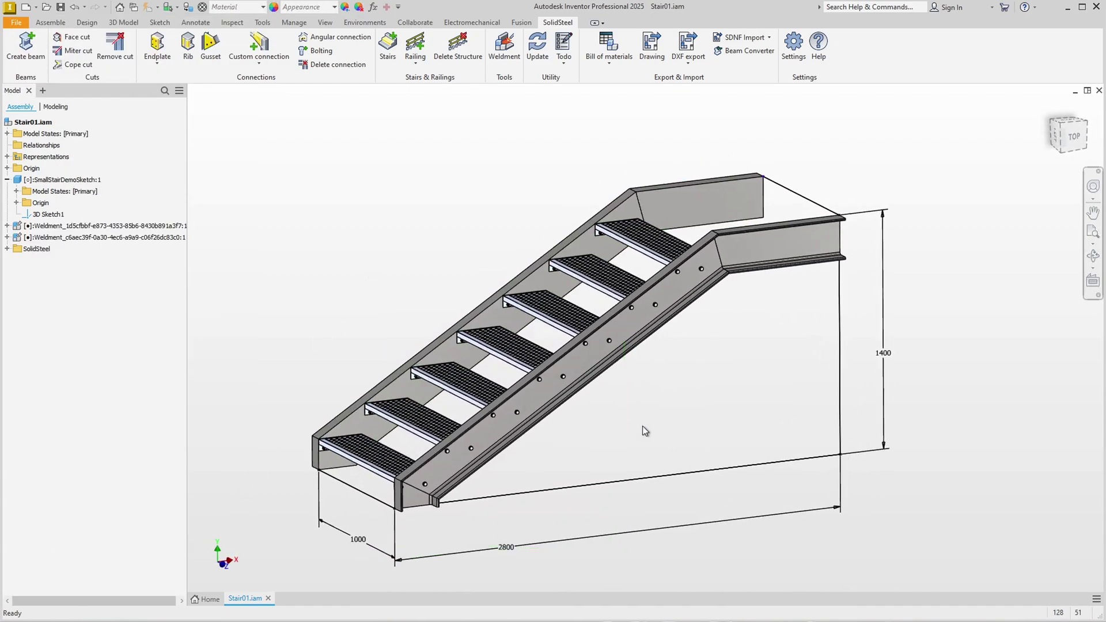
Set up a flipped Side Railing on the stringer with a 150 mm start offset
{"action": "left_click", "coordinate": [416, 47]}
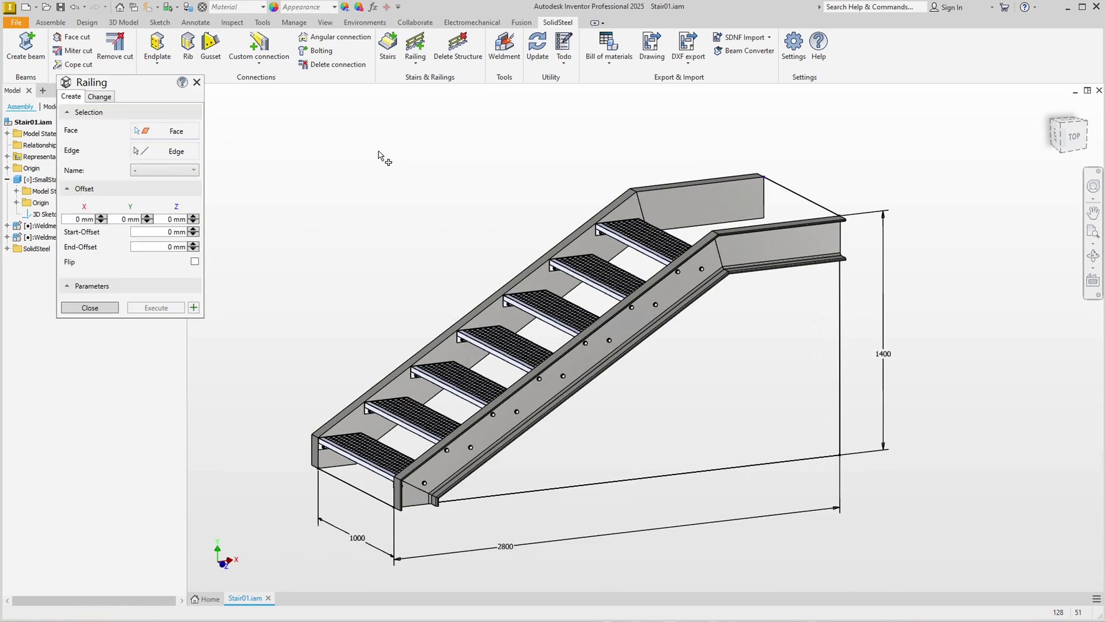
{"action": "left_click", "coordinate": [192, 171]}
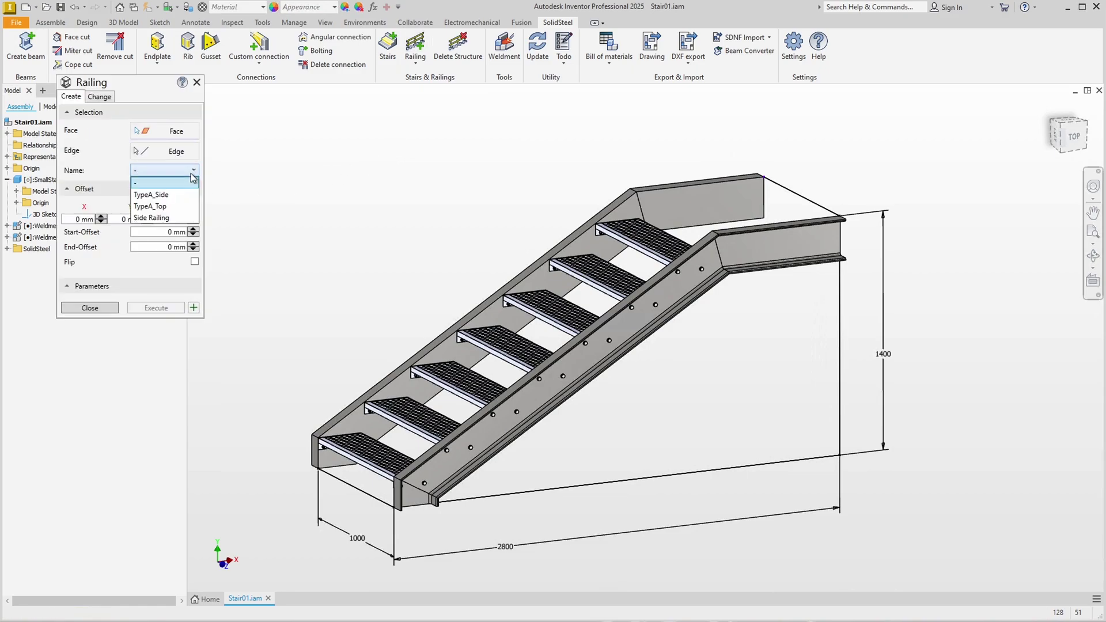
{"action": "left_click", "coordinate": [153, 218]}
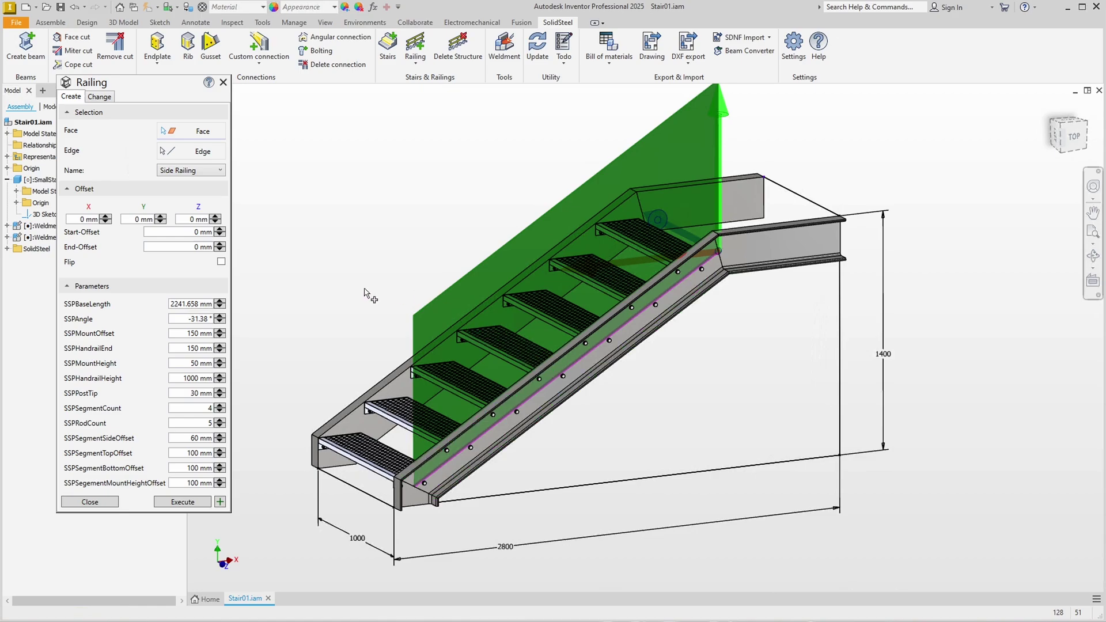
{"action": "left_click", "coordinate": [220, 263]}
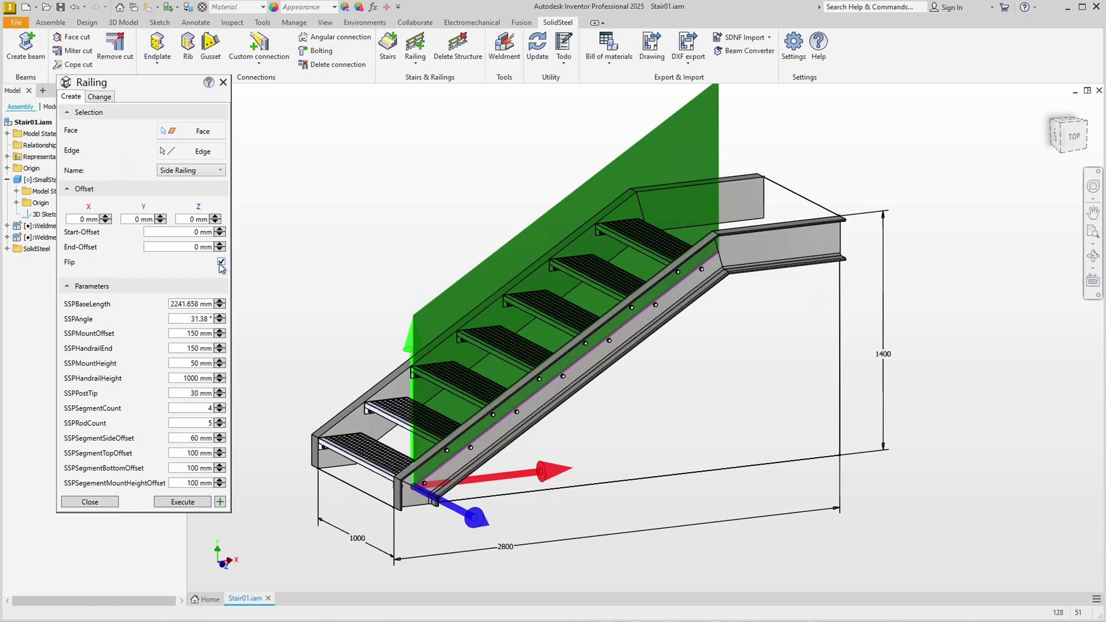
{"action": "left_click", "coordinate": [191, 232]}
{"action": "type", "text": "15"}
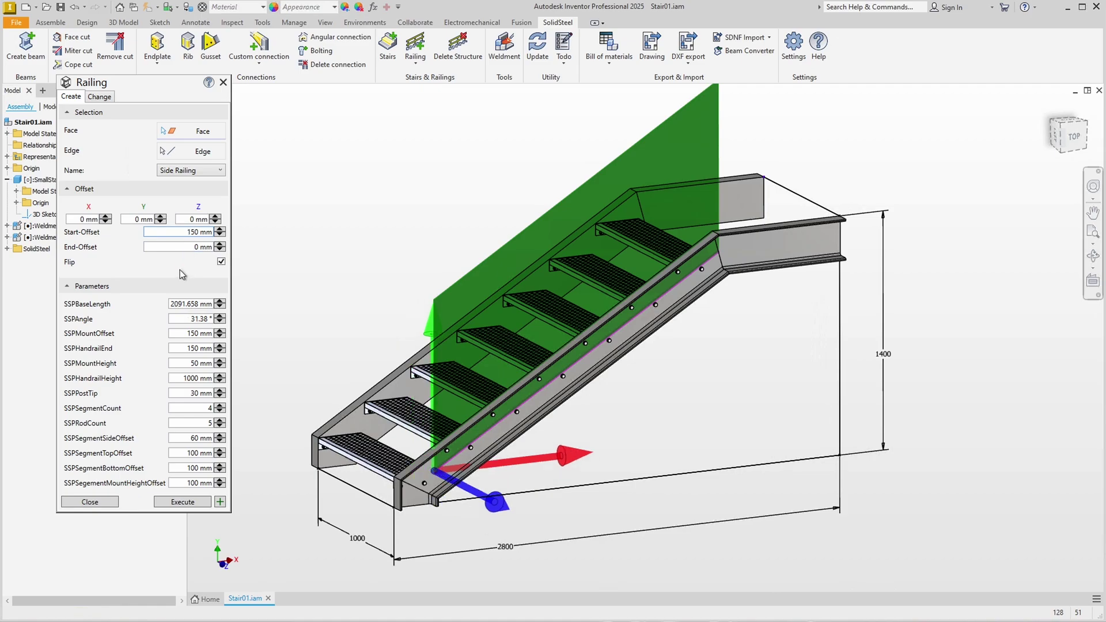
{"action": "left_click", "coordinate": [185, 505]}
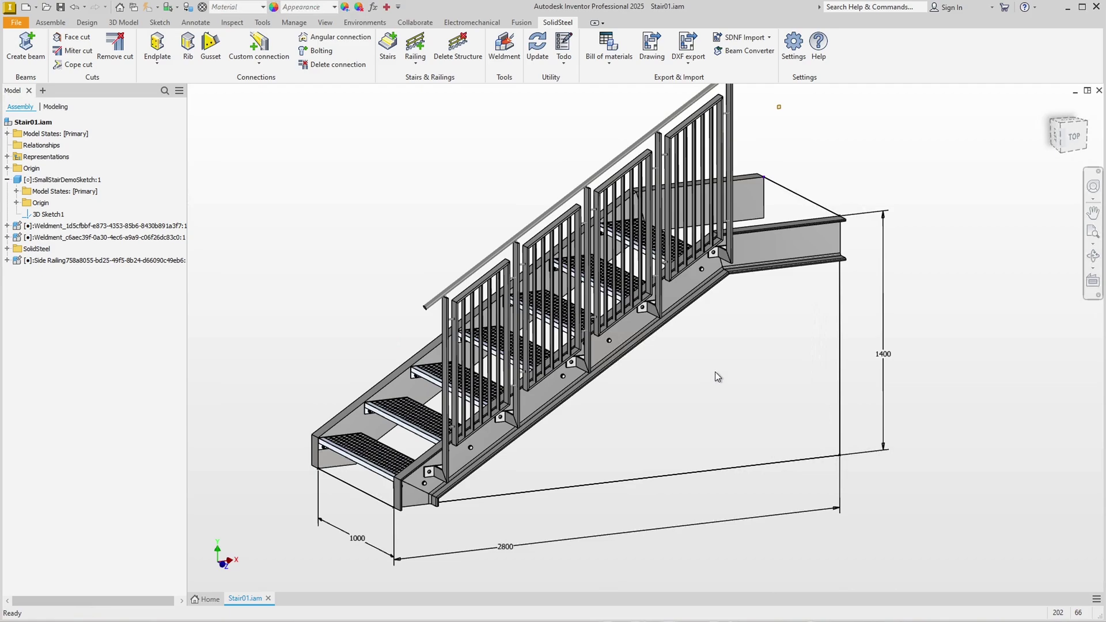
Change the existing stair railing to 2 segments of 8 rods, execute, and close the dialog
{"action": "left_click", "coordinate": [415, 47]}
{"action": "left_click", "coordinate": [101, 96]}
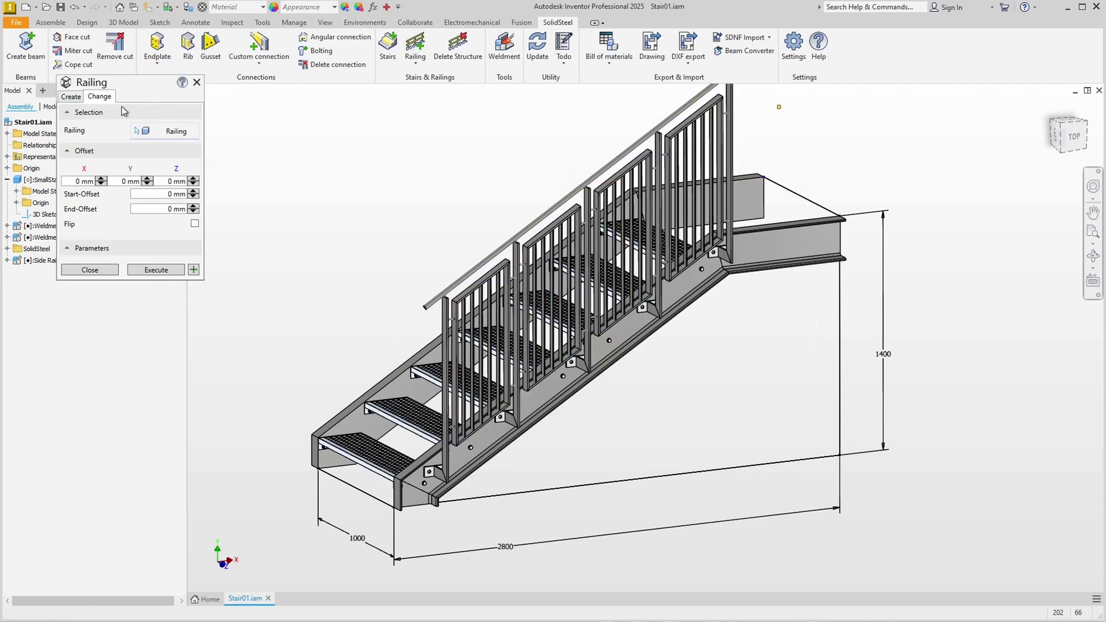
{"action": "left_click", "coordinate": [579, 193]}
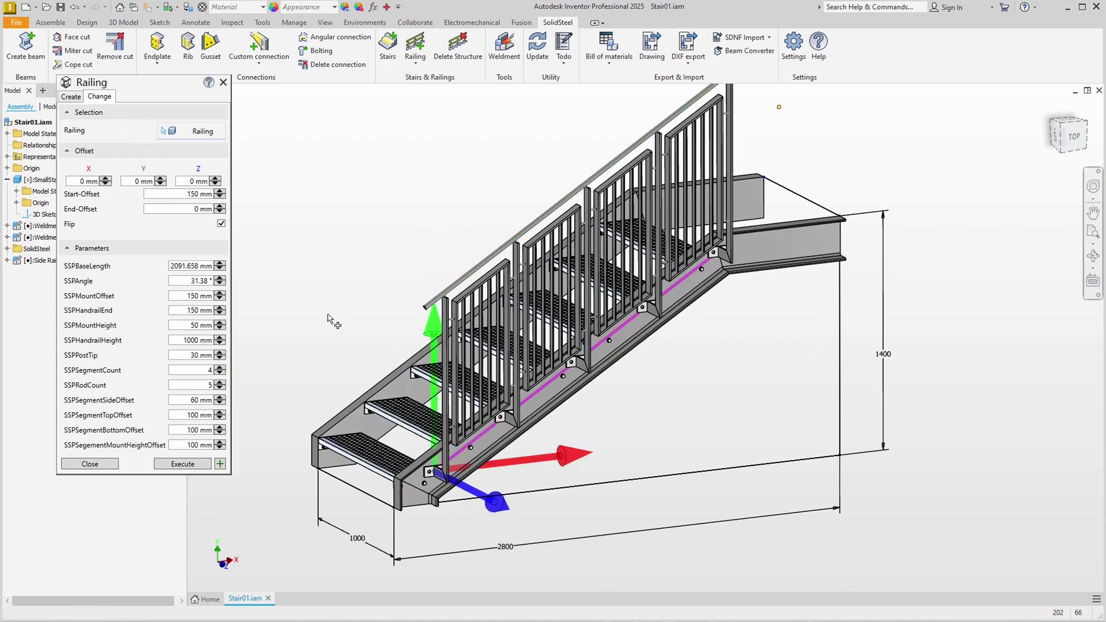
{"action": "left_click", "coordinate": [221, 373]}
{"action": "left_click", "coordinate": [221, 373]}
{"action": "key", "text": "BackSpace"}
{"action": "type", "text": "8"}
{"action": "left_click", "coordinate": [182, 464]}
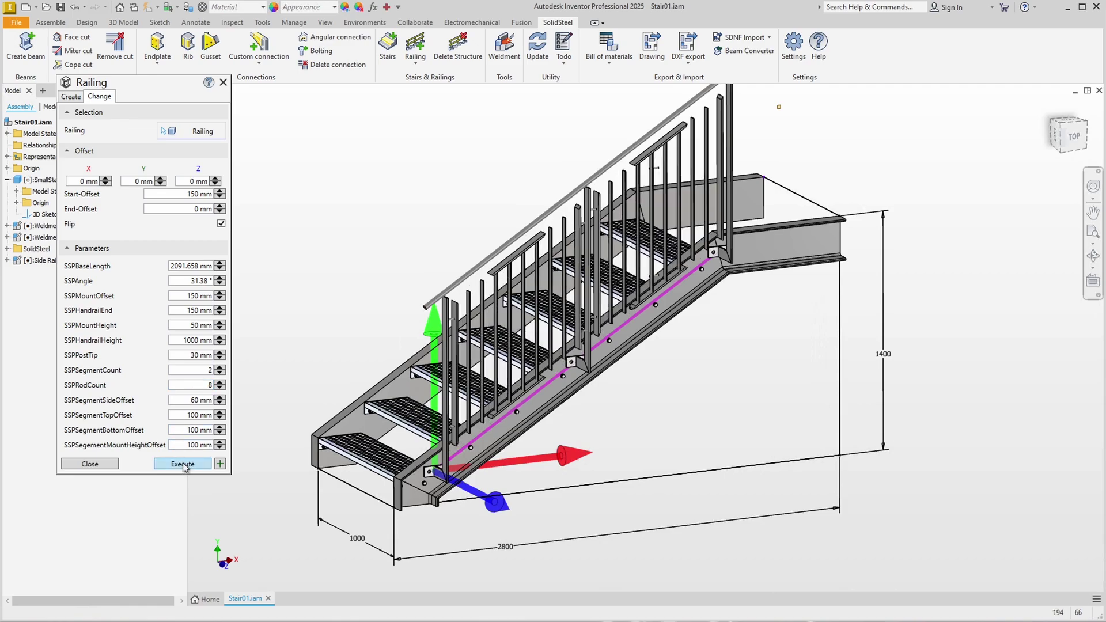
{"action": "left_click", "coordinate": [183, 464]}
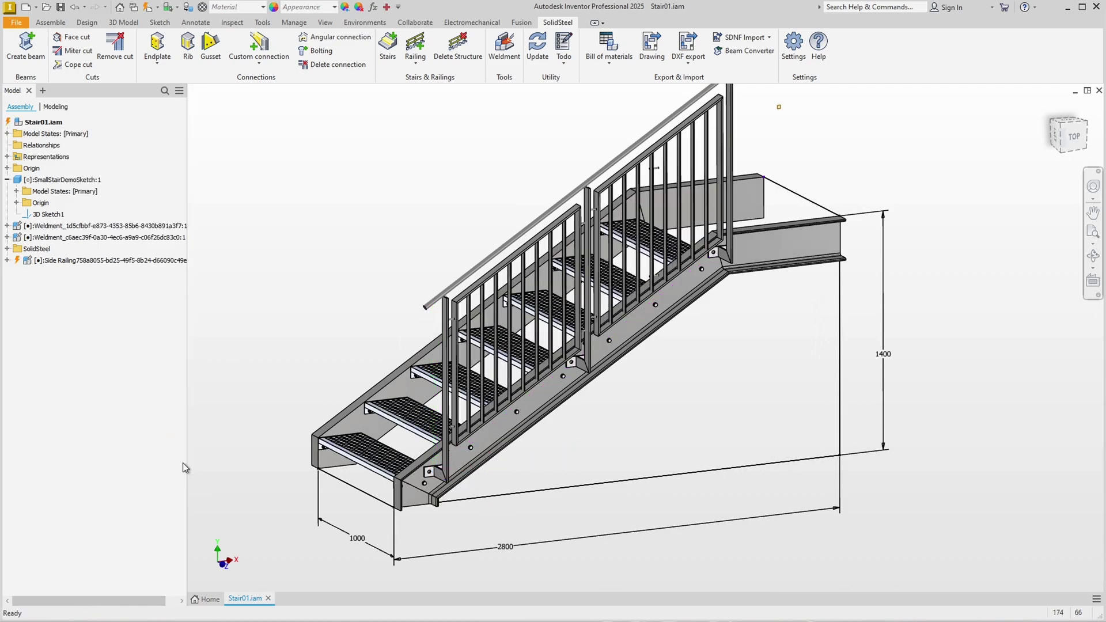
Update the model and start a new Side Railing on the landing beam's front face
{"action": "left_click", "coordinate": [148, 8]}
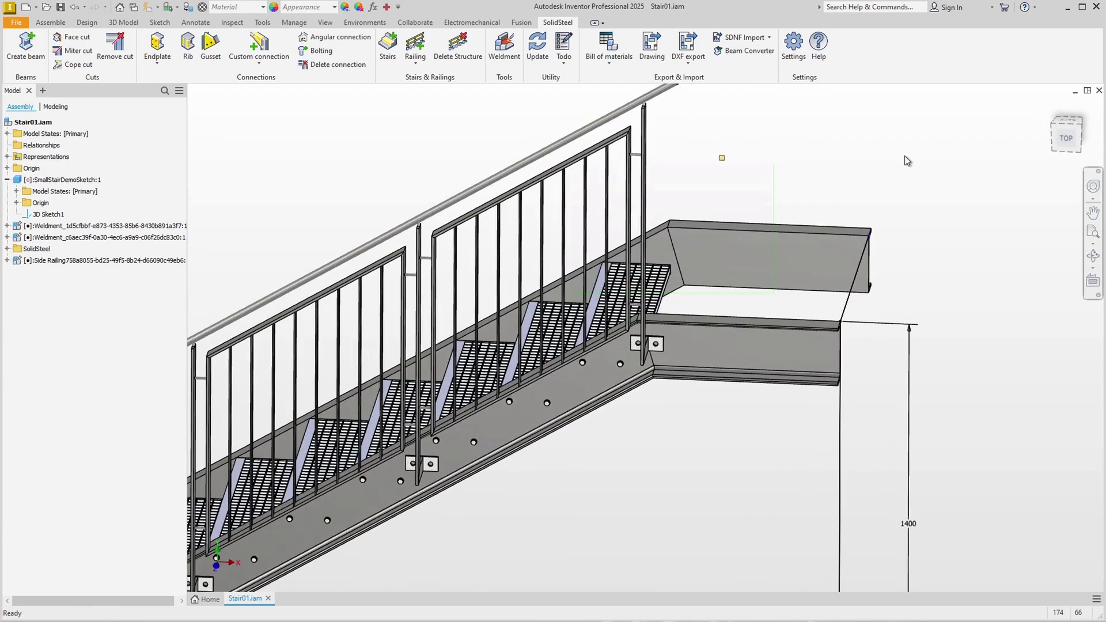
{"action": "left_click", "coordinate": [414, 50]}
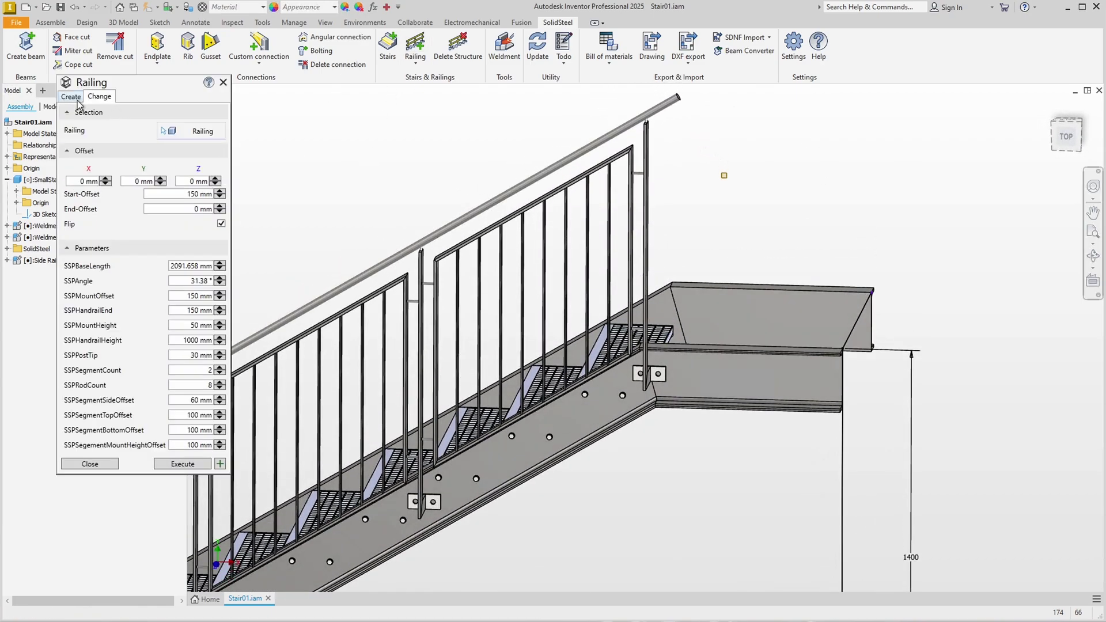
{"action": "left_click", "coordinate": [75, 97]}
{"action": "left_click", "coordinate": [147, 170]}
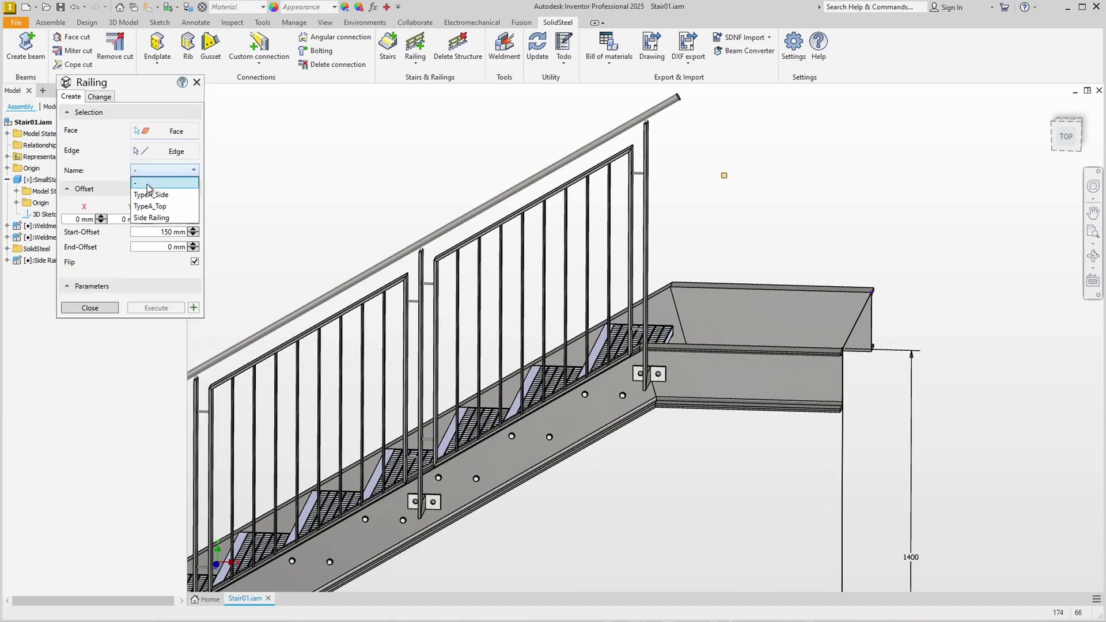
{"action": "left_click", "coordinate": [153, 218]}
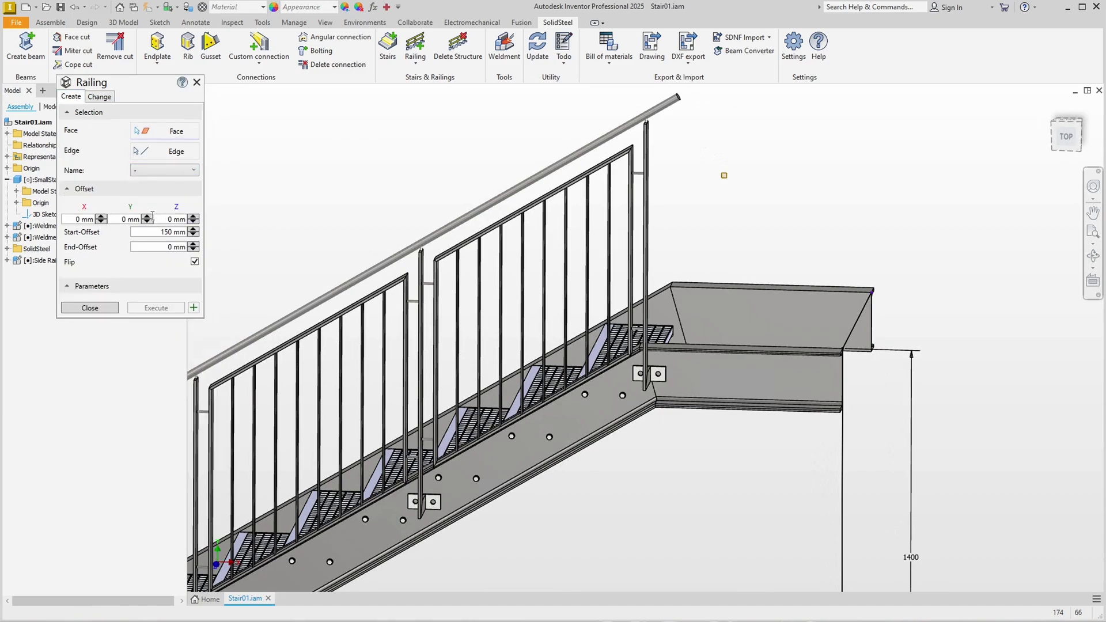
{"action": "left_click", "coordinate": [739, 373]}
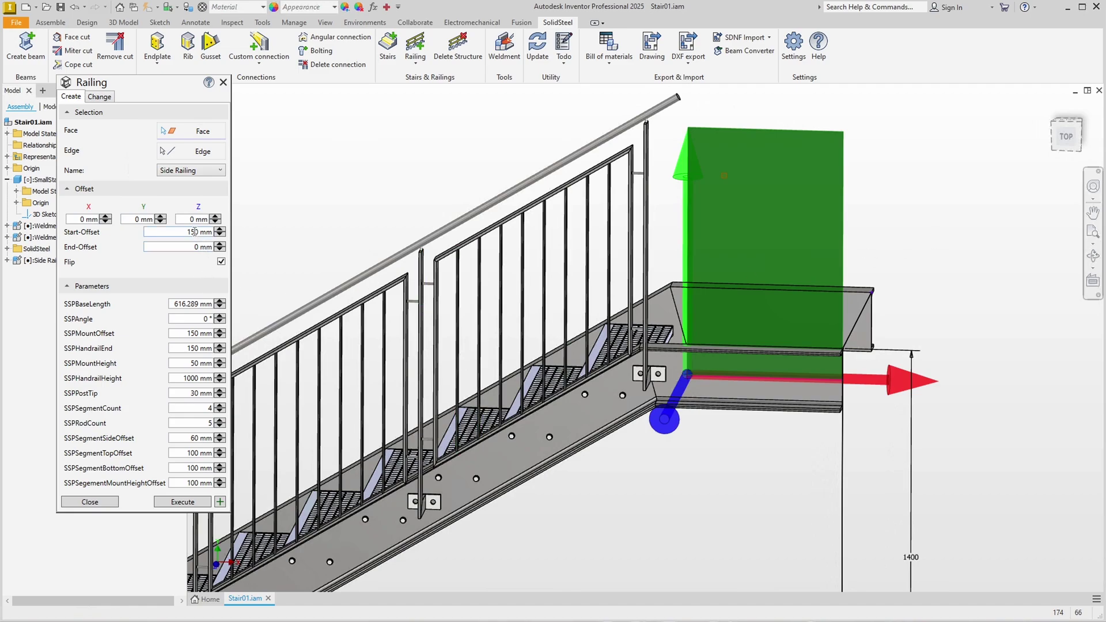
Set start offset 0 and end offset 120 mm, then create the one-panel, four-rod landing railing
{"action": "double_click", "coordinate": [195, 231]}
{"action": "type", "text": "0"}
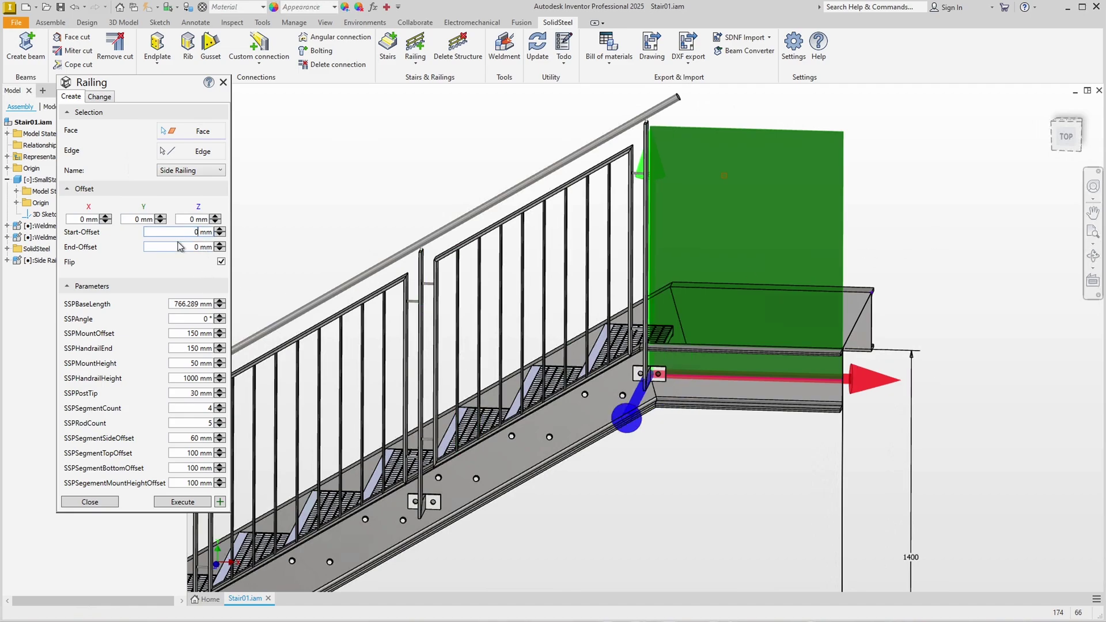
{"action": "left_click", "coordinate": [197, 248]}
{"action": "type", "text": "10"}
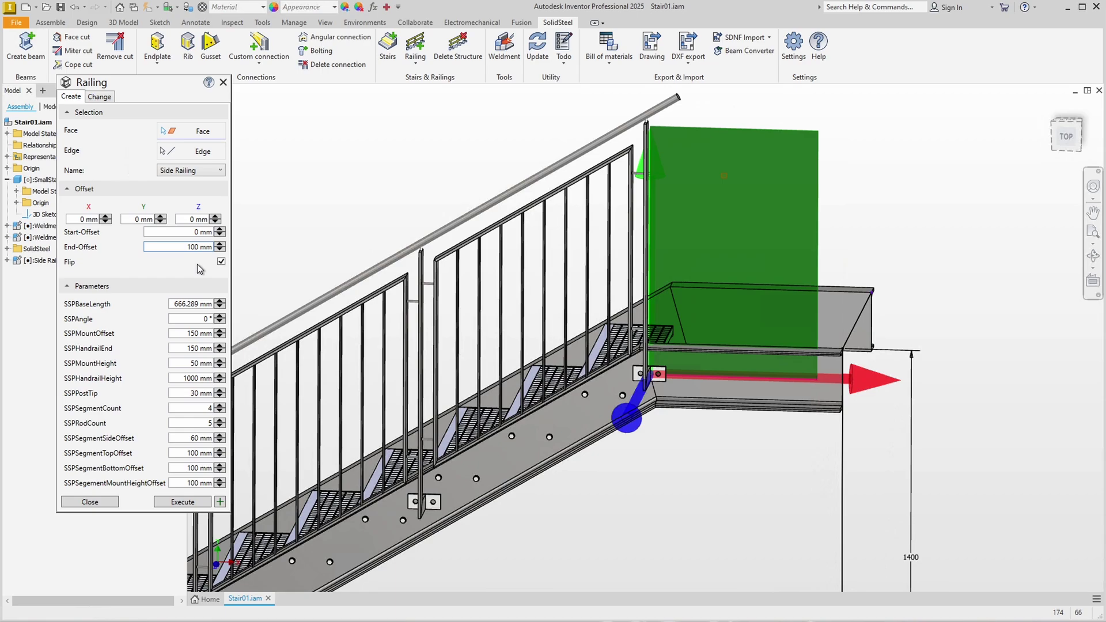
{"action": "key", "text": "BackSpace"}
{"action": "type", "text": "2"}
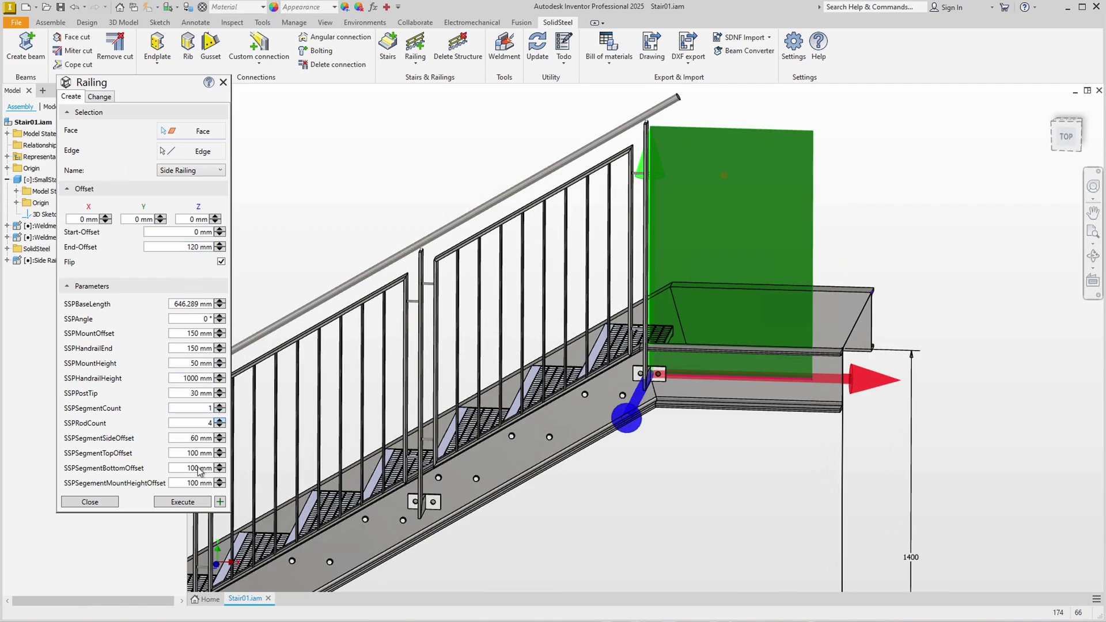
{"action": "left_click", "coordinate": [182, 503]}
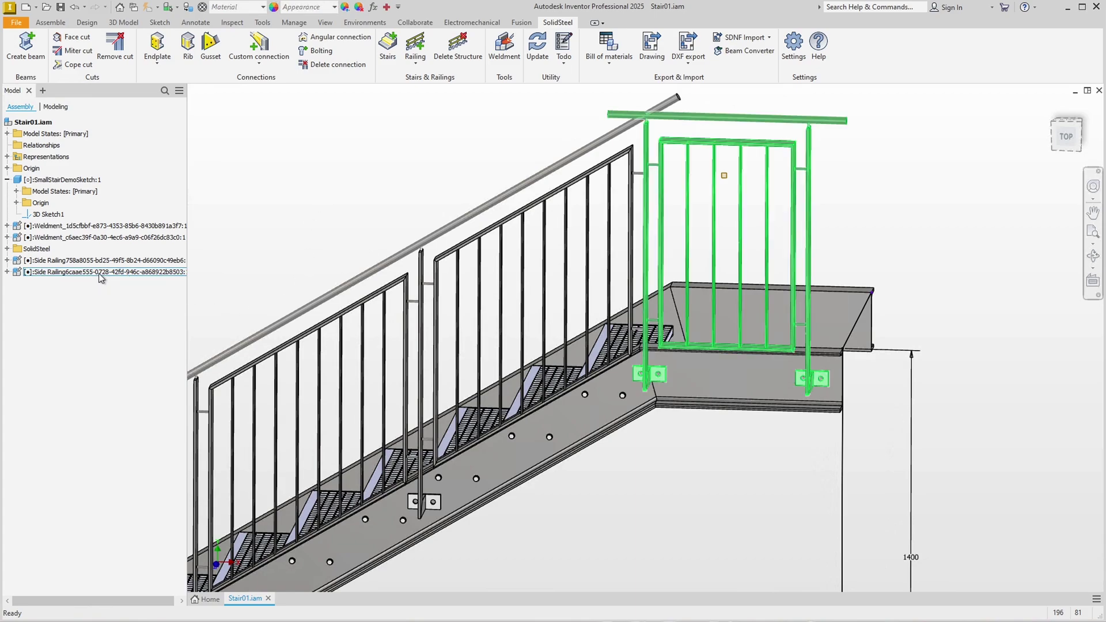
Select the four parts of the landing railing's first post (Element:1) in the browser to hide them
{"action": "left_click", "coordinate": [6, 272]}
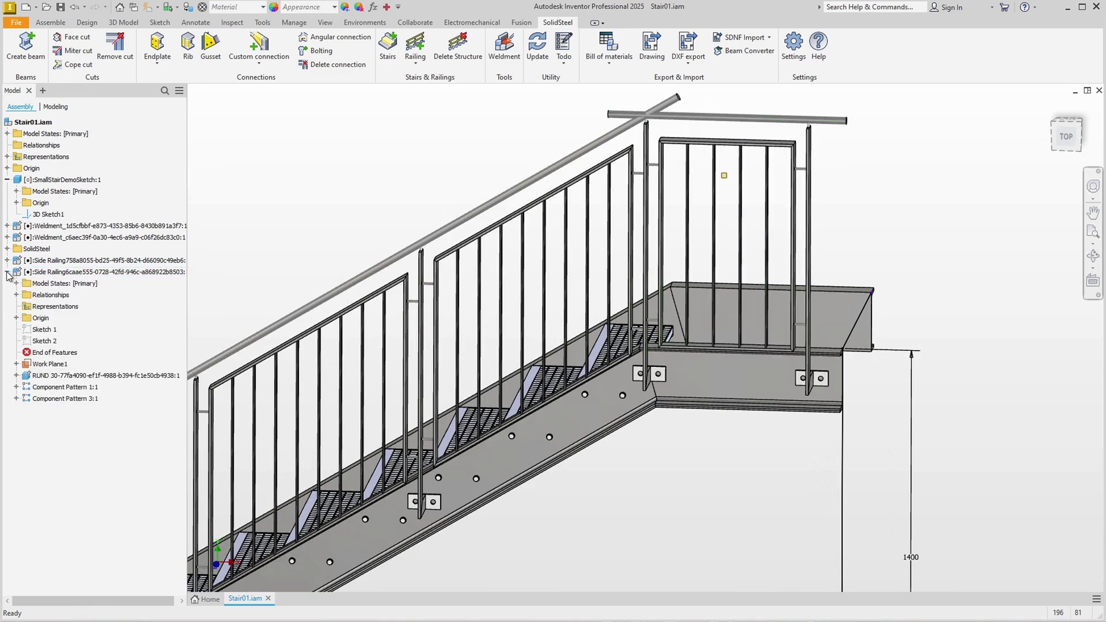
{"action": "left_click", "coordinate": [16, 388]}
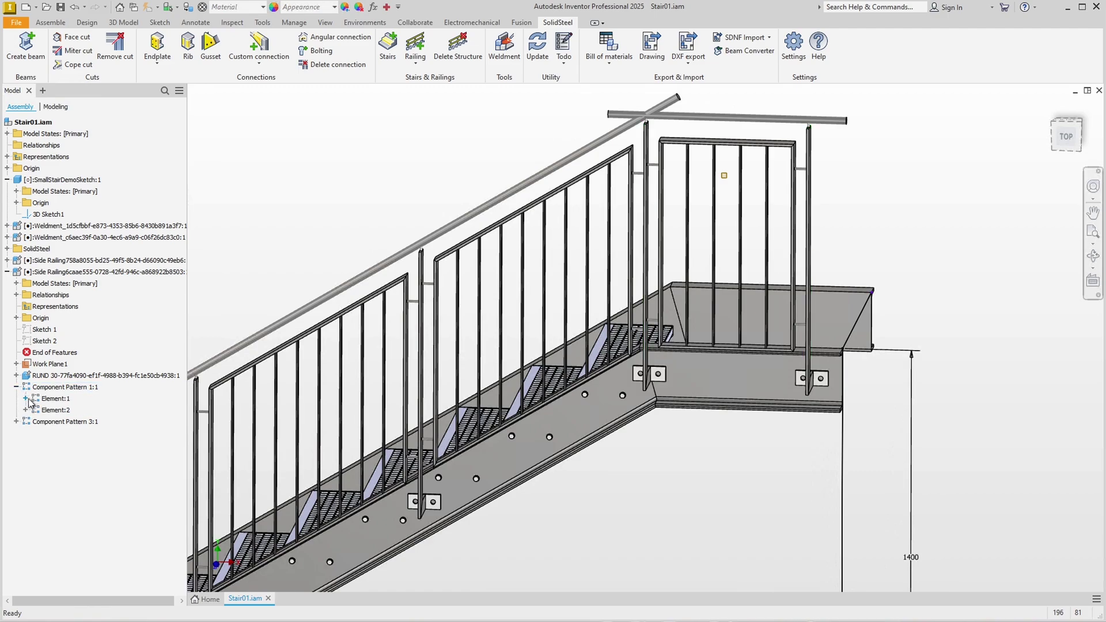
{"action": "left_click", "coordinate": [26, 399]}
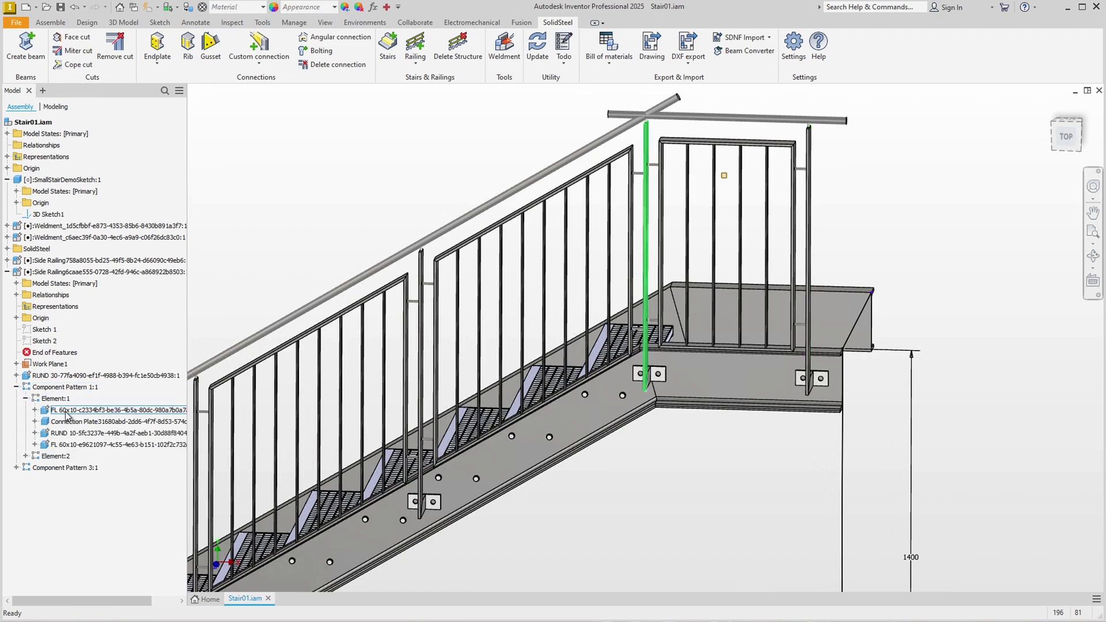
{"action": "left_click_drag", "start_coordinate": [67, 413], "coordinate": [69, 447]}
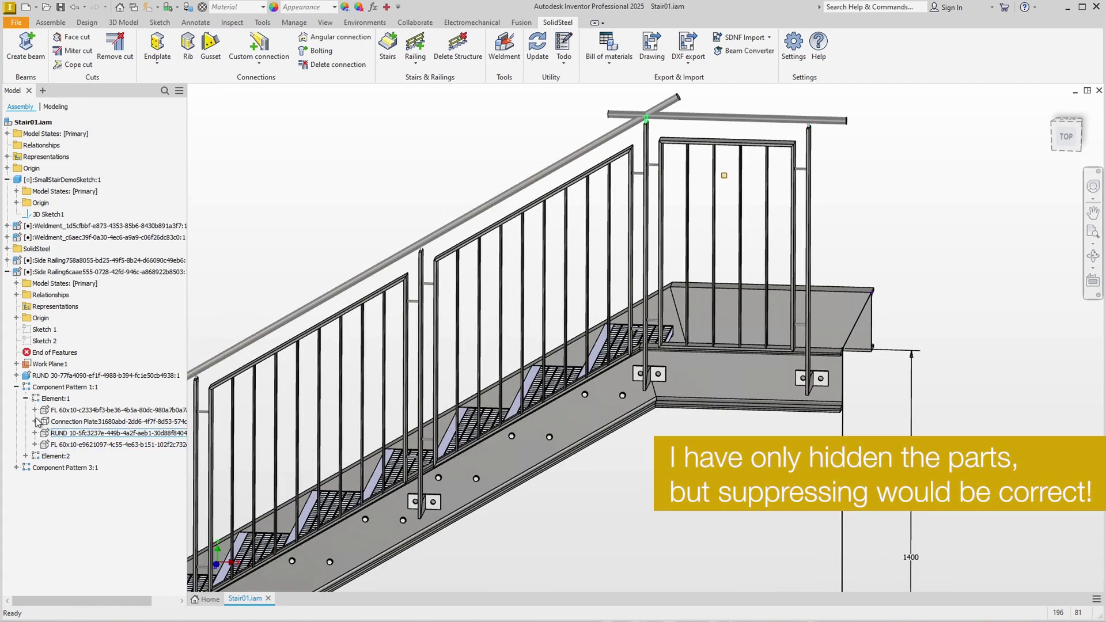
{"action": "left_click", "coordinate": [16, 387]}
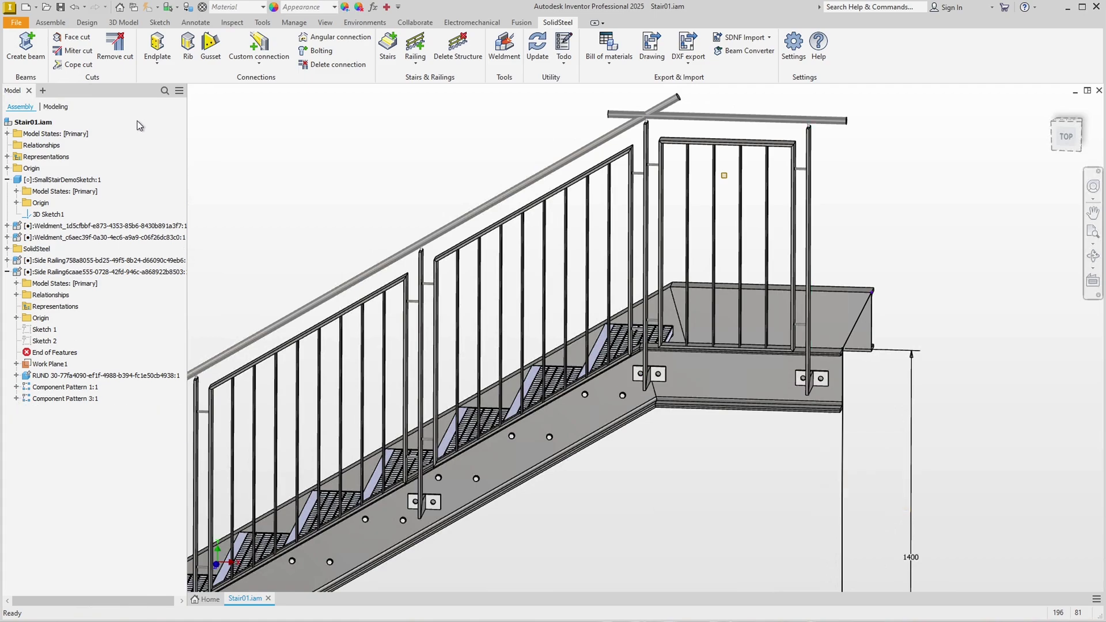
Miter-cut the inclined stair handrail against the landing's horizontal top rail
{"action": "left_click", "coordinate": [74, 51]}
{"action": "left_click", "coordinate": [610, 140]}
{"action": "left_click", "coordinate": [681, 119]}
{"action": "left_click", "coordinate": [152, 193]}
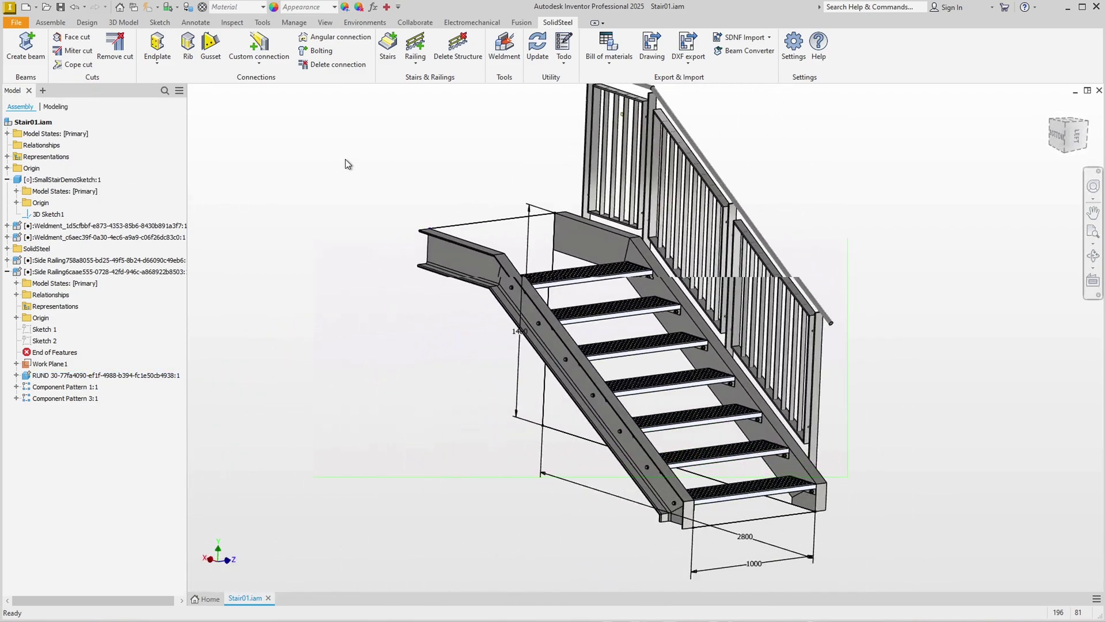
Start a flipped Side Railing on the near stringer's face, directed along its top edge
{"action": "left_click", "coordinate": [415, 46]}
{"action": "left_click", "coordinate": [190, 170]}
{"action": "left_click", "coordinate": [153, 220]}
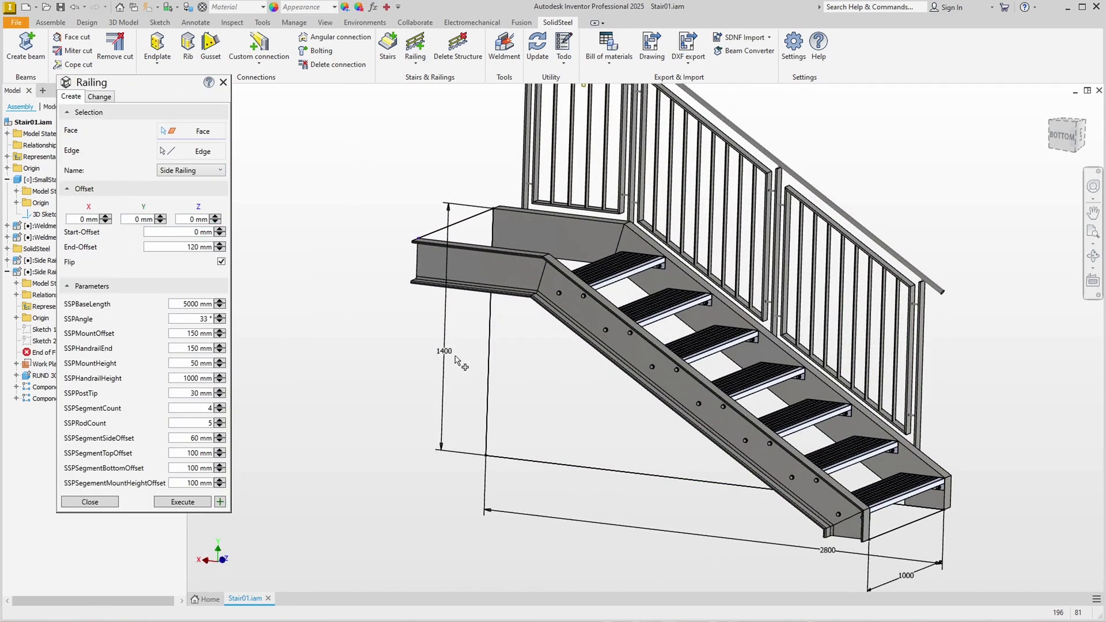
{"action": "left_click", "coordinate": [587, 315]}
{"action": "left_click", "coordinate": [588, 320]}
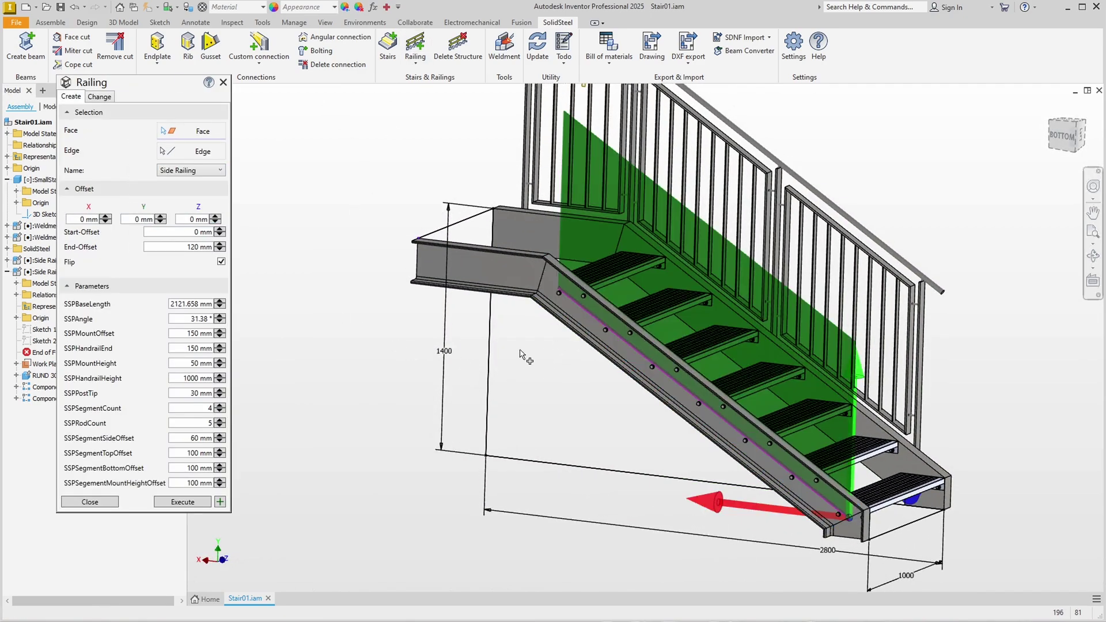
{"action": "left_click", "coordinate": [221, 261]}
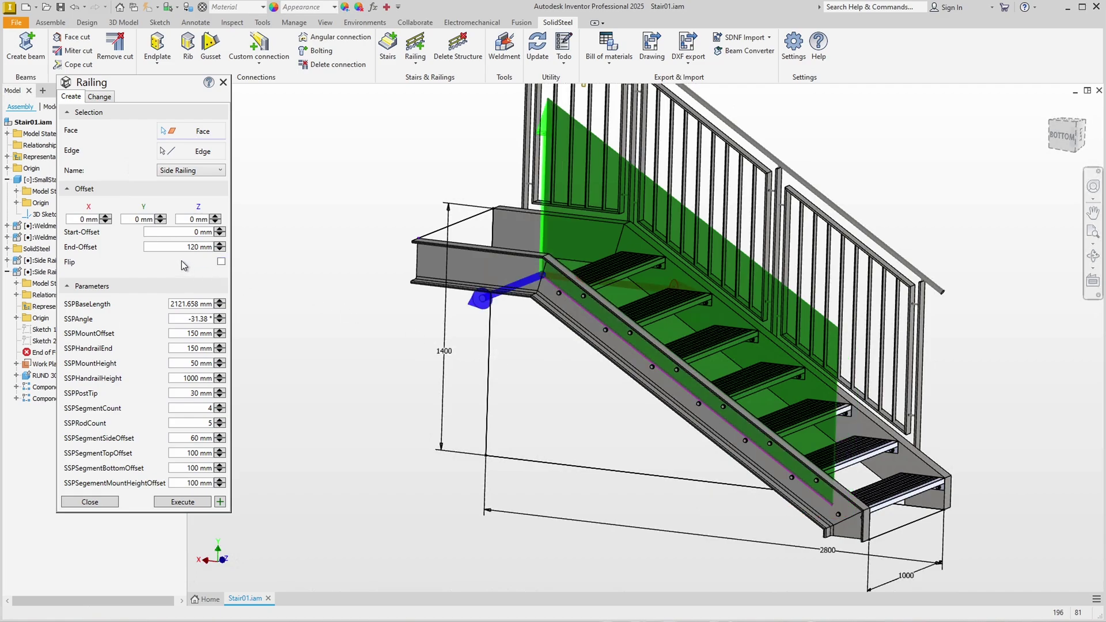
Set a 150 mm end offset and create the two-panel, eight-rod railing
{"action": "left_click", "coordinate": [193, 249]}
{"action": "key", "text": "BackSpace"}
{"action": "type", "text": "5"}
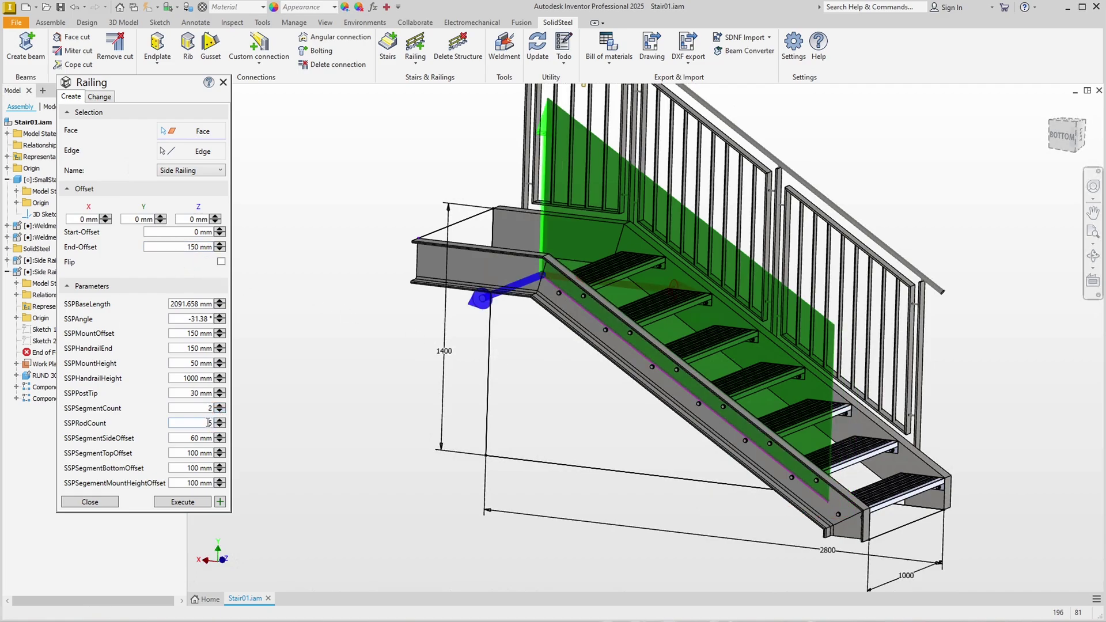
{"action": "double_click", "coordinate": [209, 423]}
{"action": "left_click", "coordinate": [183, 502]}
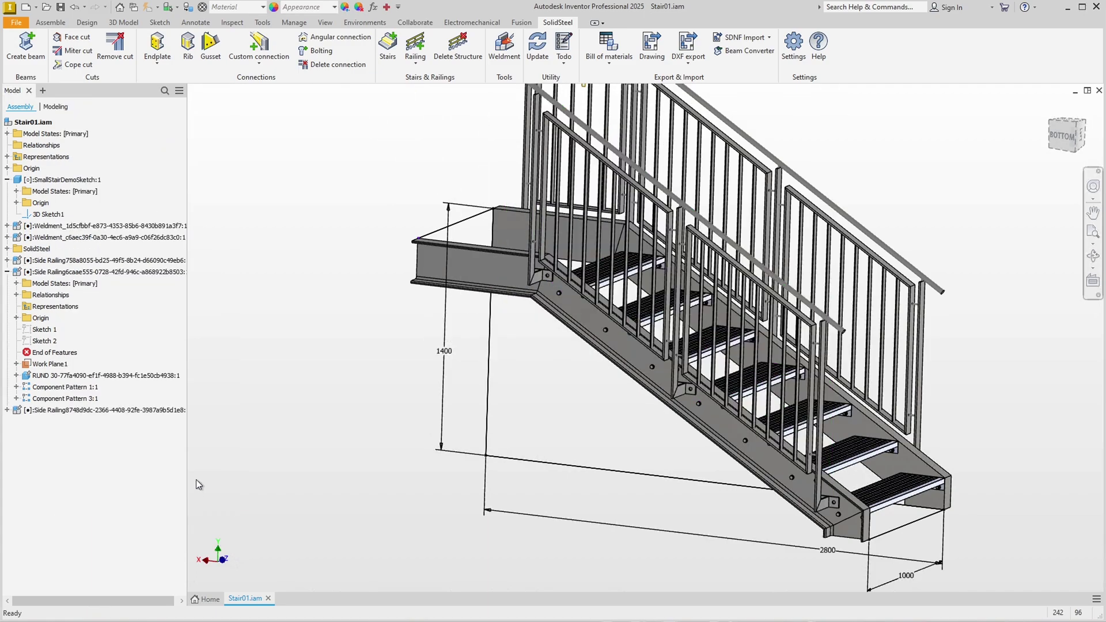
Start another Side Railing on the beam face at the landing's open edge
{"action": "left_click", "coordinate": [415, 47]}
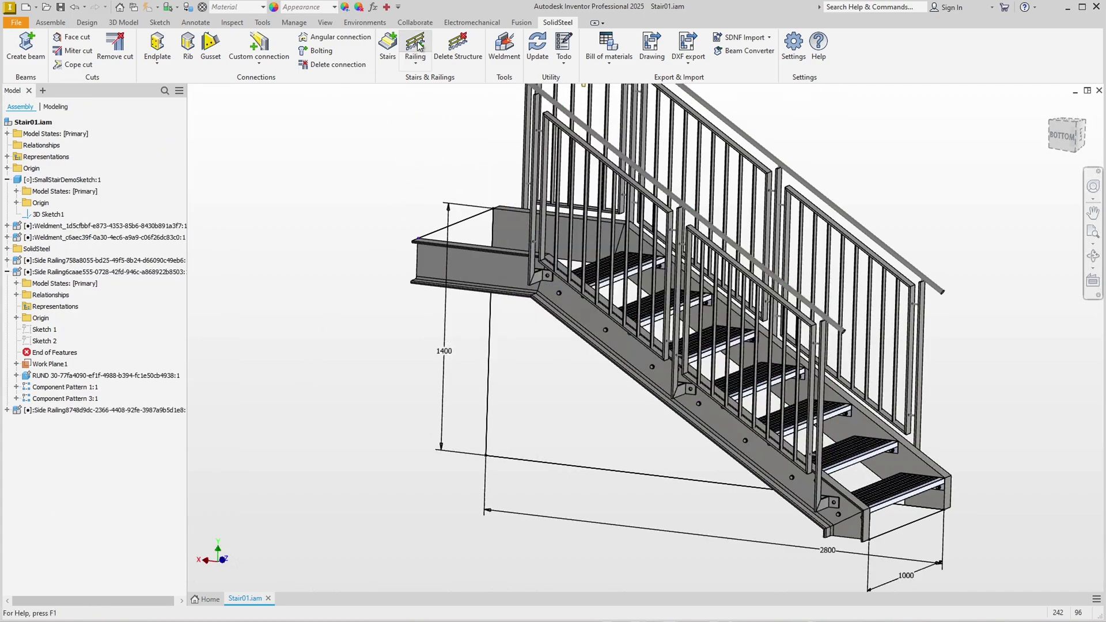
{"action": "left_click", "coordinate": [190, 171]}
{"action": "left_click", "coordinate": [173, 217]}
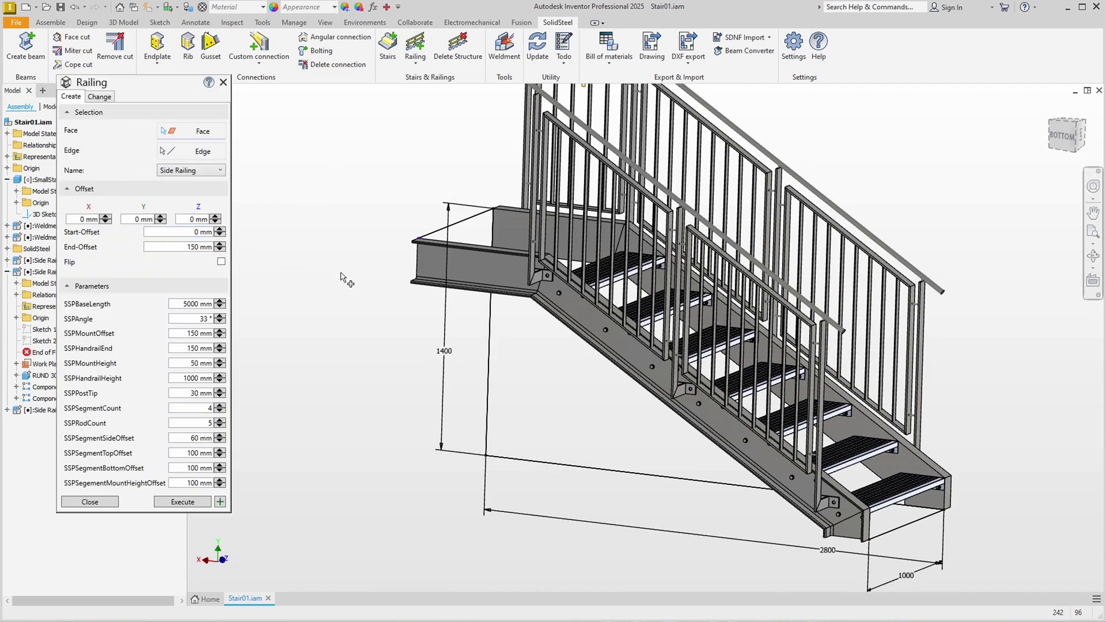
{"action": "left_click", "coordinate": [476, 264]}
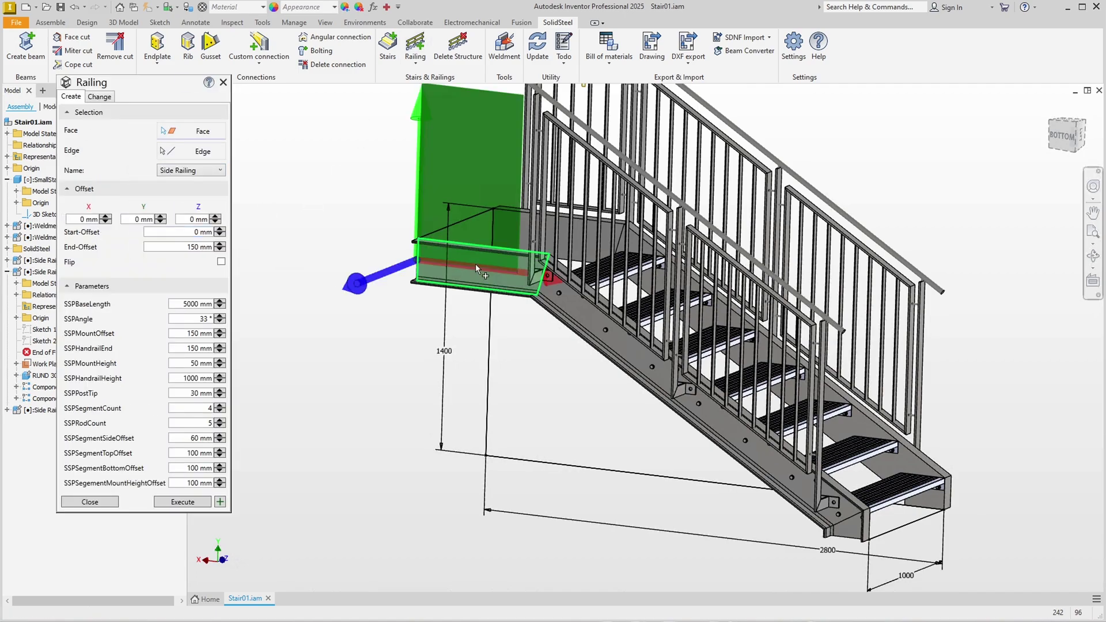
Set end offset 0, start offset 120 mm, reduce to one segment, and create the railing
{"action": "double_click", "coordinate": [195, 246]}
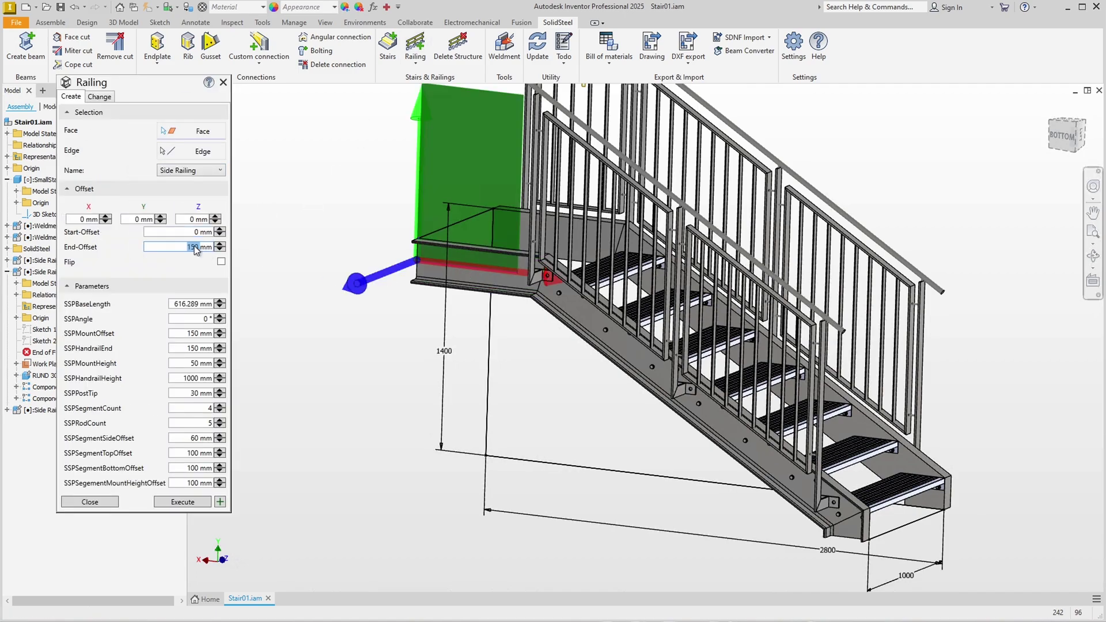
{"action": "type", "text": "0"}
{"action": "left_click", "coordinate": [192, 233]}
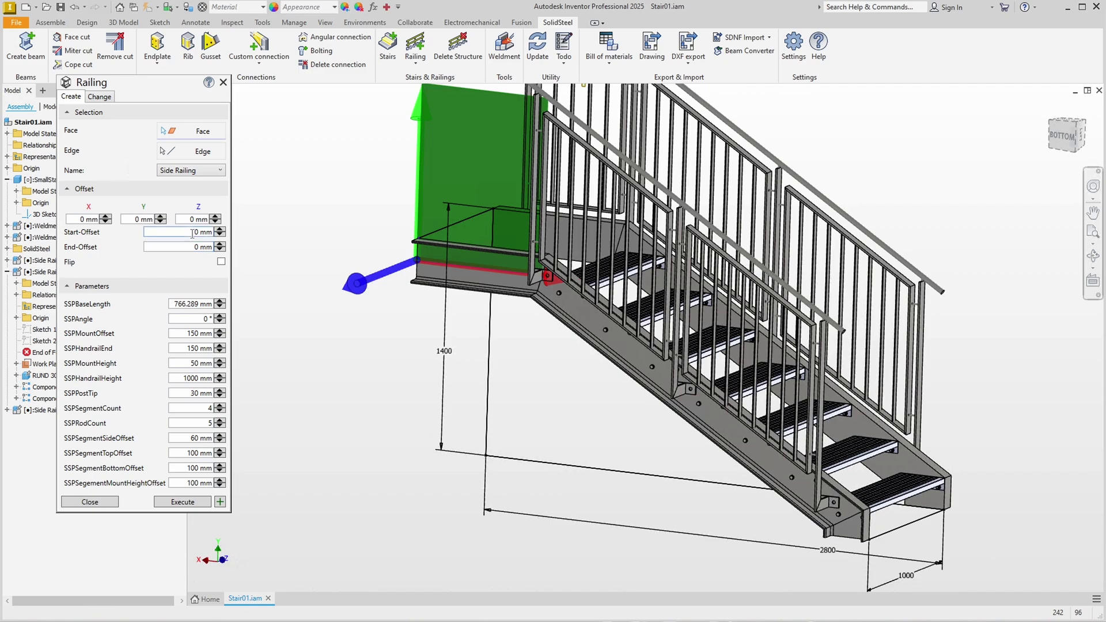
{"action": "type", "text": "12"}
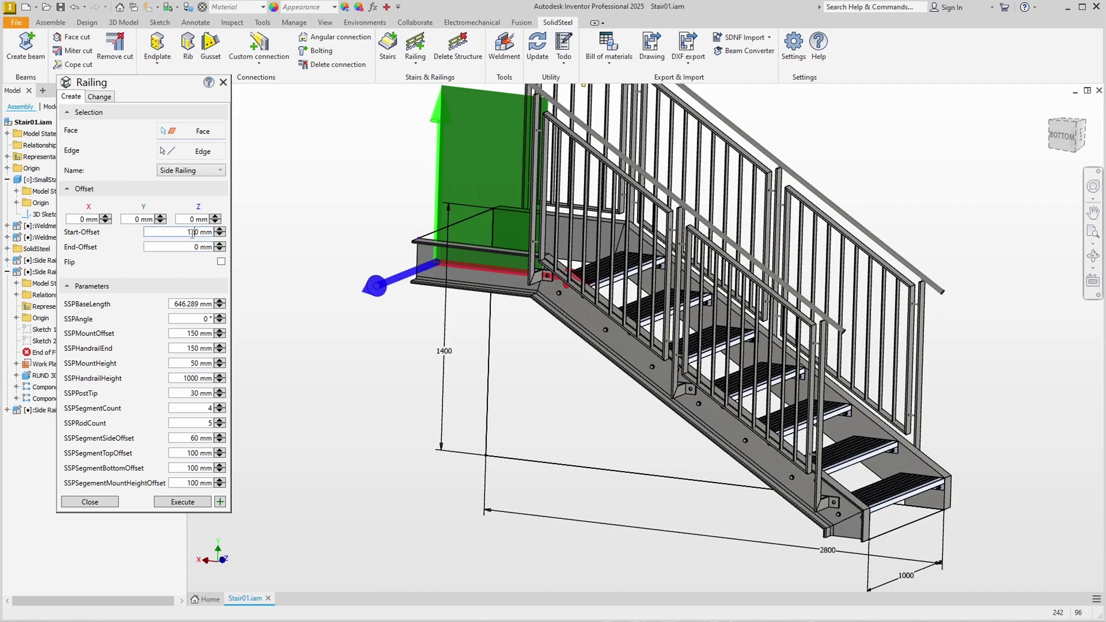
{"action": "left_click", "coordinate": [219, 411]}
{"action": "left_click", "coordinate": [181, 504]}
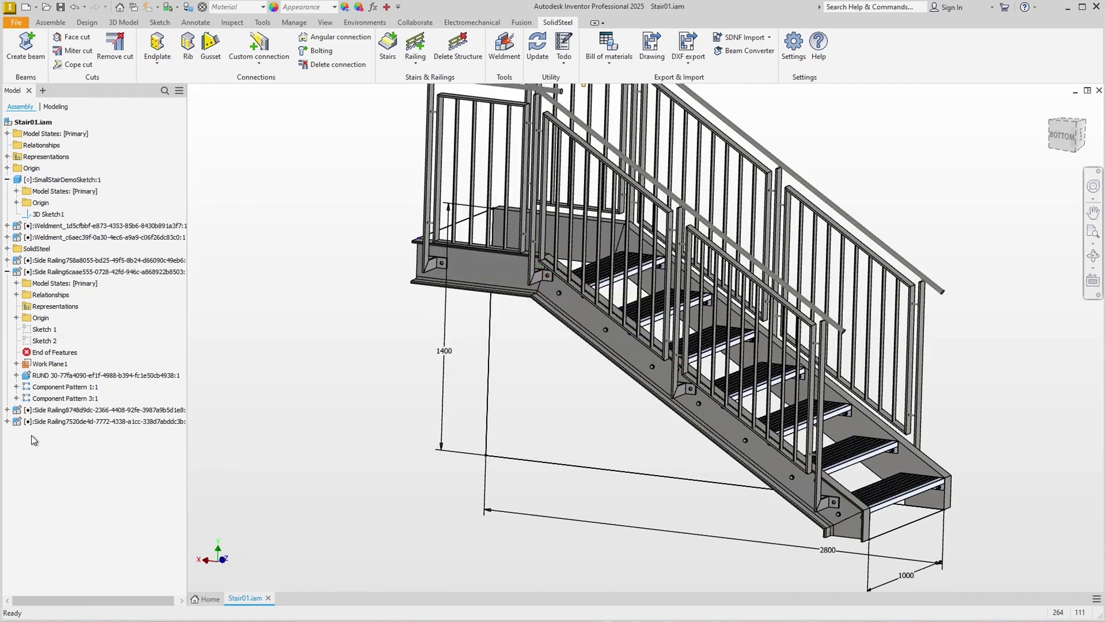
Expand Side Railing7520 to Element:2, select its four post parts, then collapse both railing nodes
{"action": "left_click", "coordinate": [6, 422]}
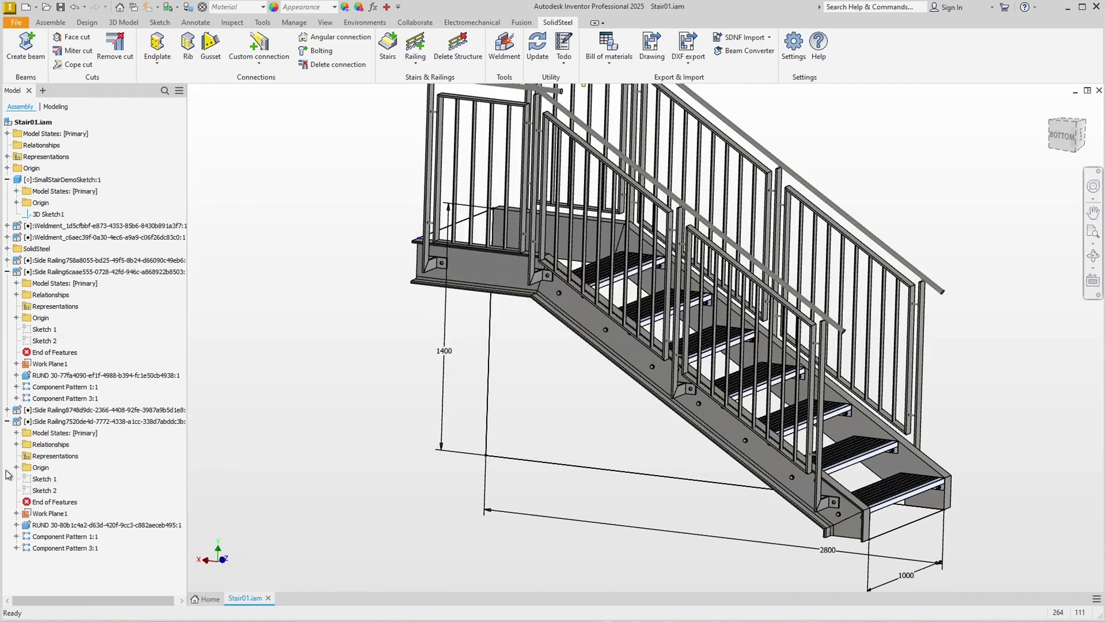
{"action": "left_click", "coordinate": [16, 537]}
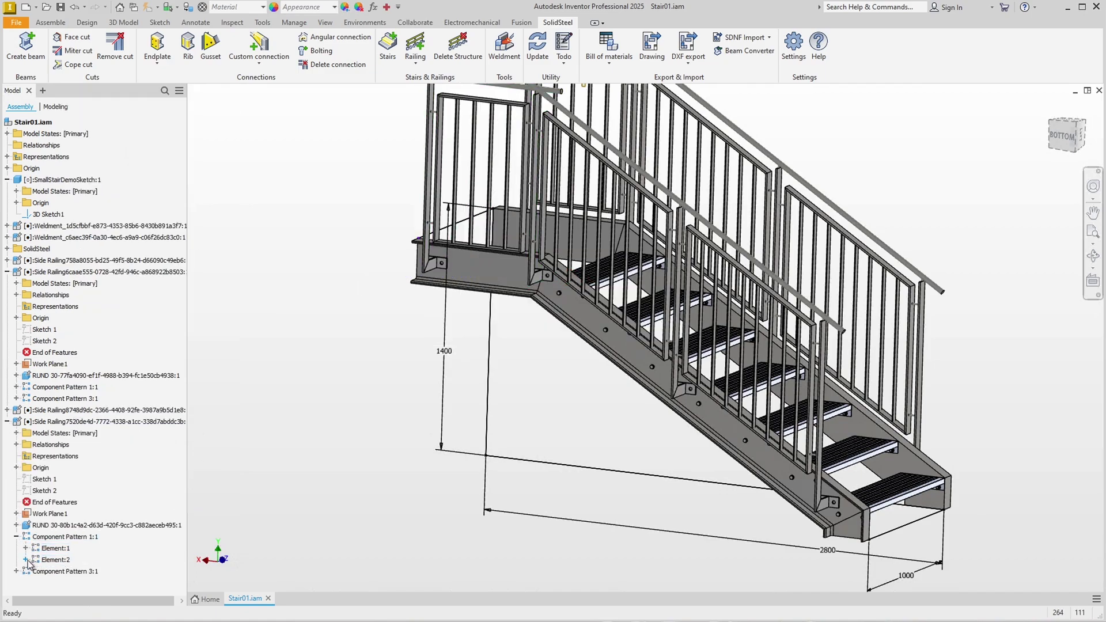
{"action": "left_click", "coordinate": [25, 560]}
{"action": "left_click", "coordinate": [58, 537]}
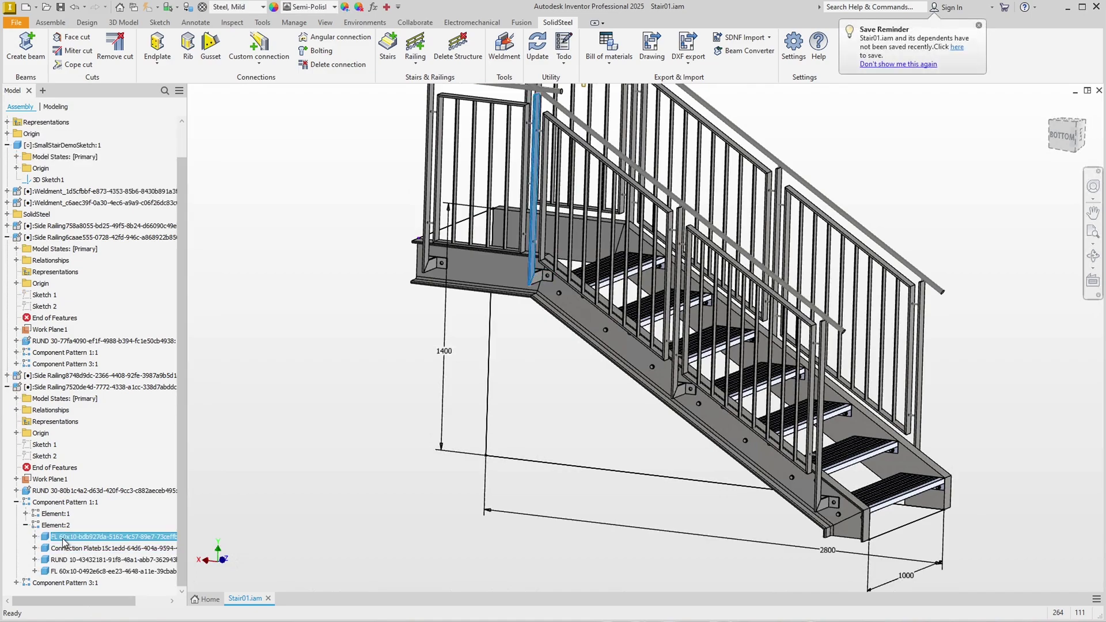
{"action": "left_click", "coordinate": [58, 571], "text": "shift"}
{"action": "left_click", "coordinate": [7, 387]}
{"action": "left_click", "coordinate": [7, 272]}
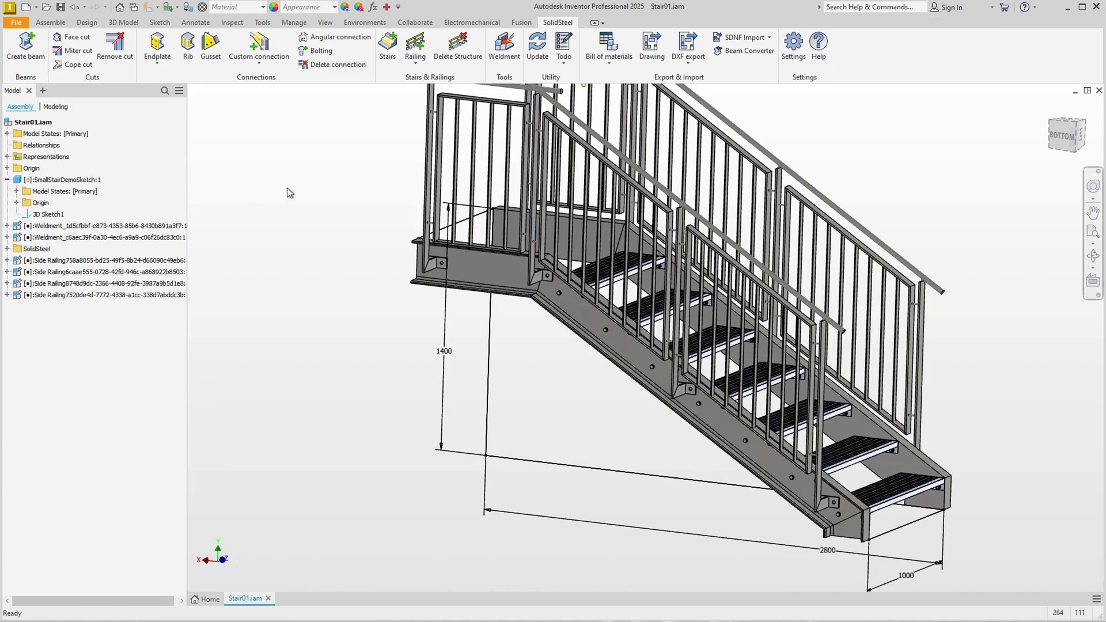
{"action": "scroll", "coordinate": [285, 188], "scroll_direction": "up", "scroll_amount": 3}
Miter-cut the landing handrail against the stair handrail, then return to the home isometric view
{"action": "left_click", "coordinate": [78, 51]}
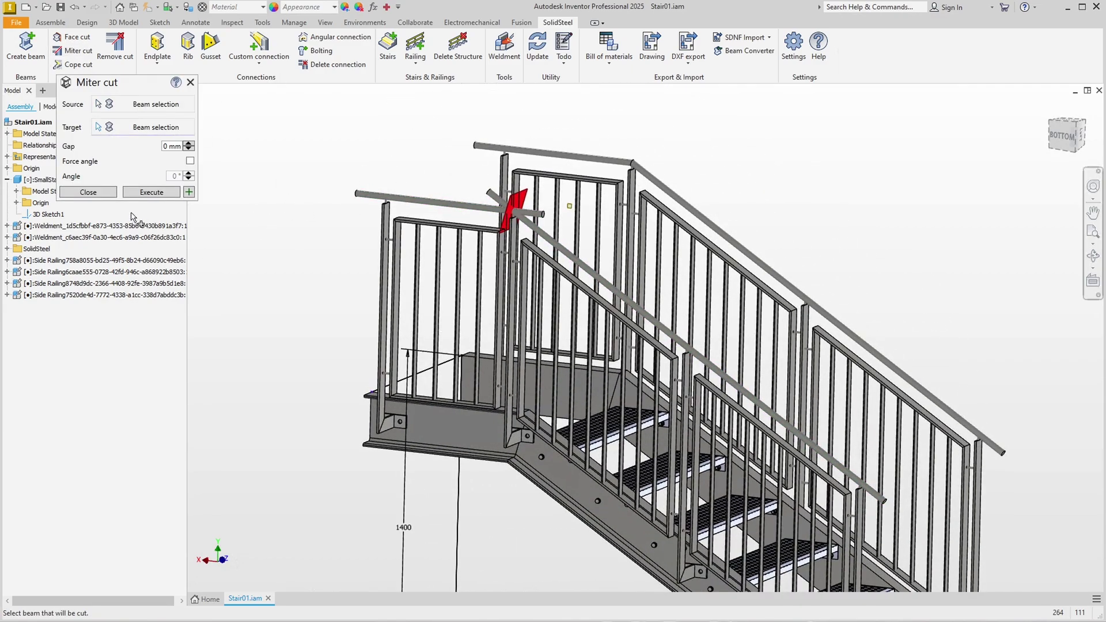
{"action": "left_click", "coordinate": [151, 192]}
{"action": "key", "text": "F6"}
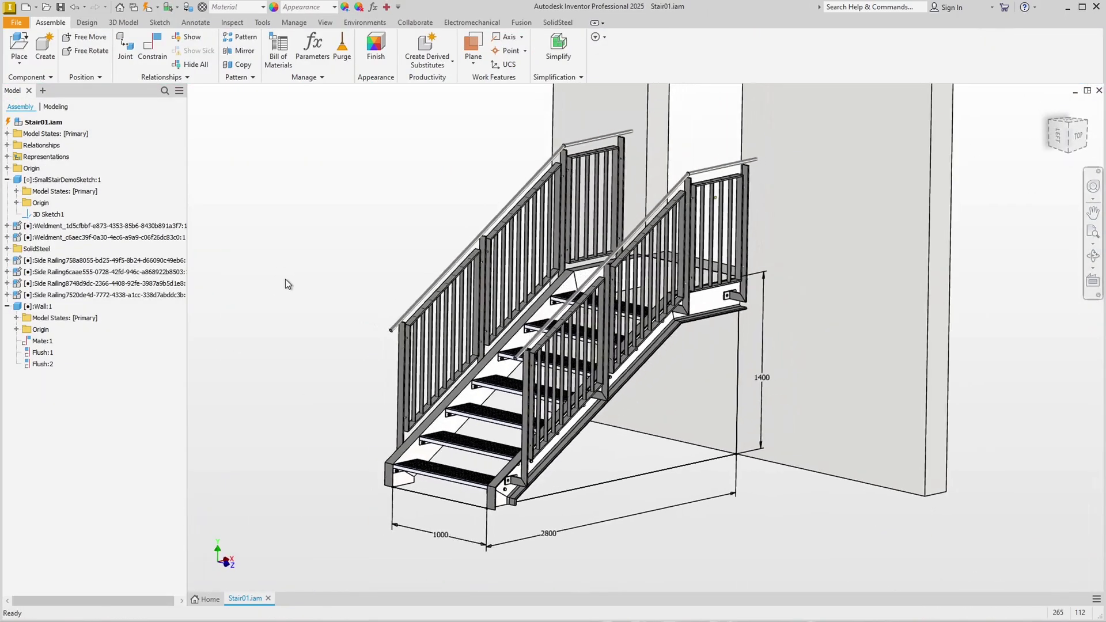
Use SolidSteel Face cut to trim each of the two upper handrails at the wall face
{"action": "scroll", "coordinate": [469, 137], "scroll_direction": "up", "scroll_amount": 5}
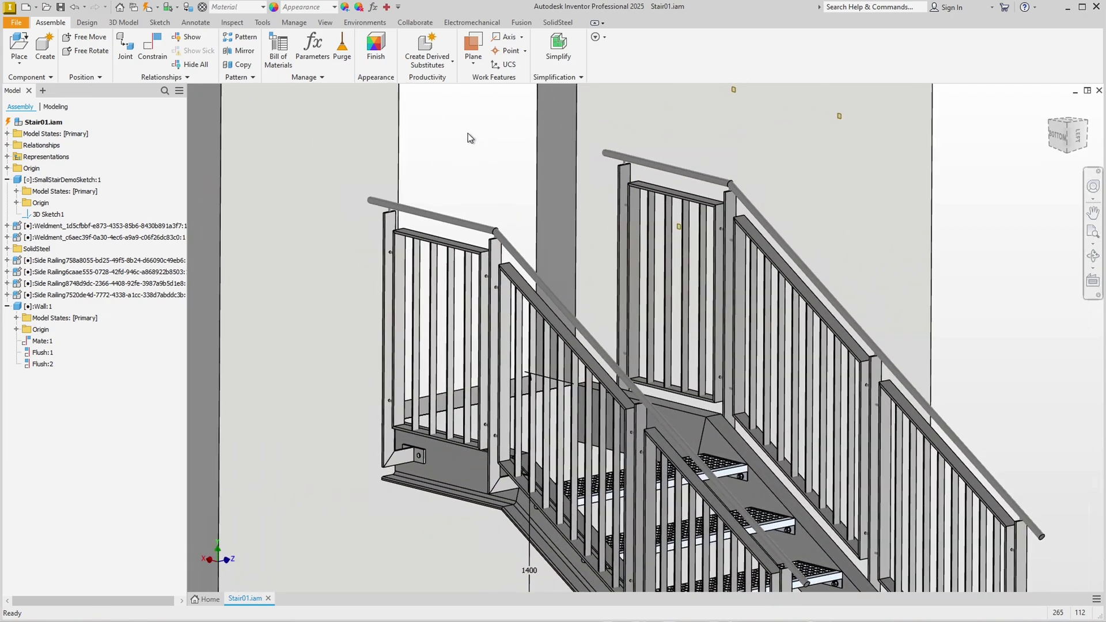
{"action": "left_click", "coordinate": [558, 22]}
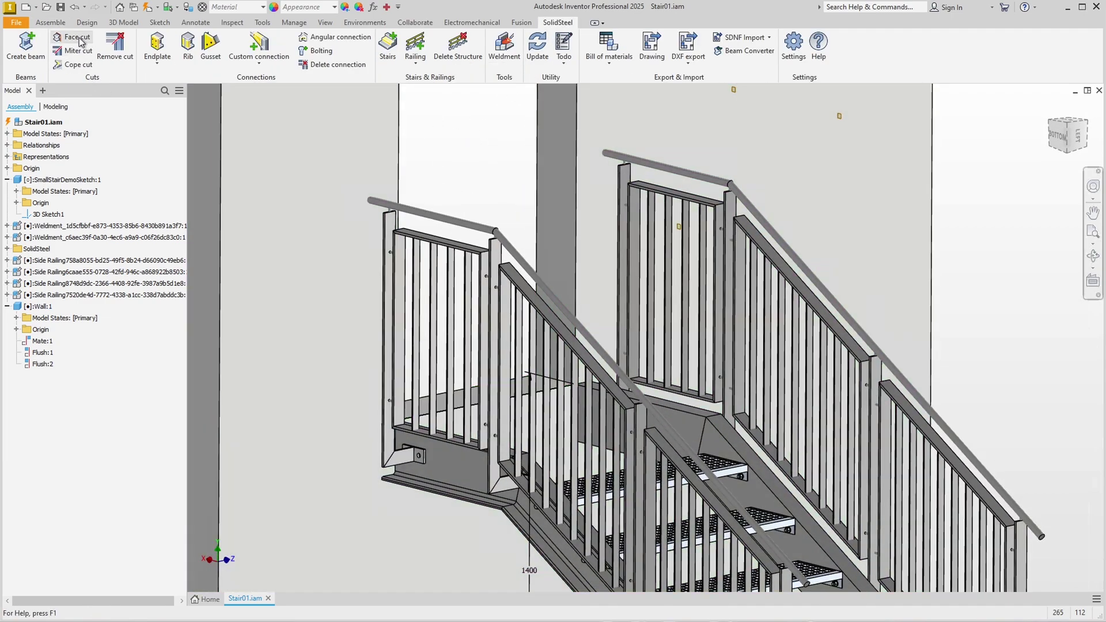
{"action": "left_click", "coordinate": [72, 37]}
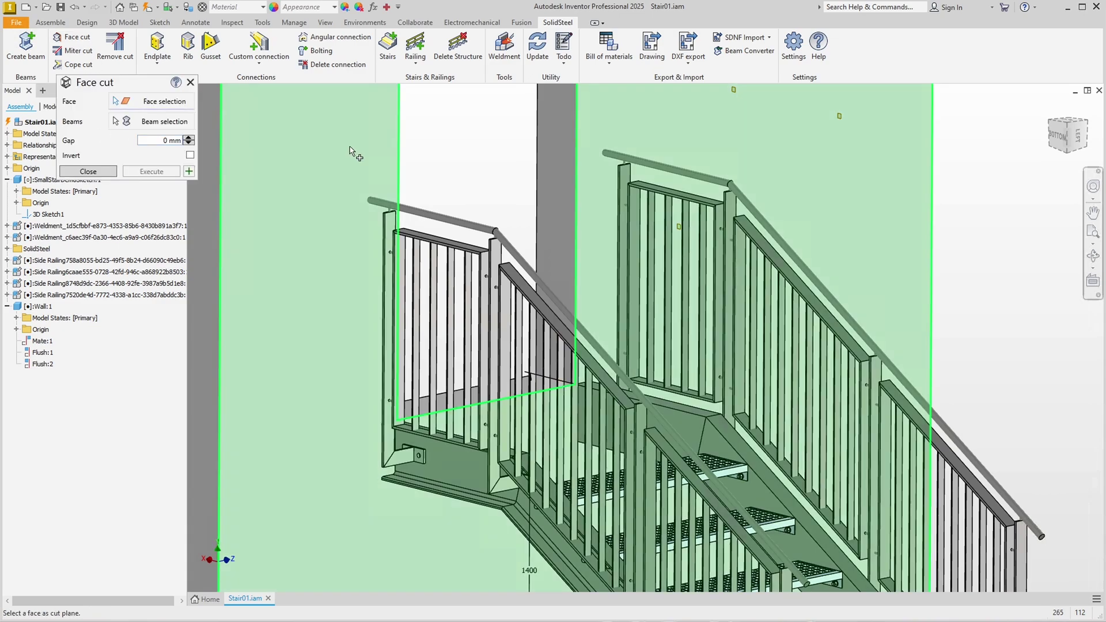
{"action": "left_click", "coordinate": [431, 216]}
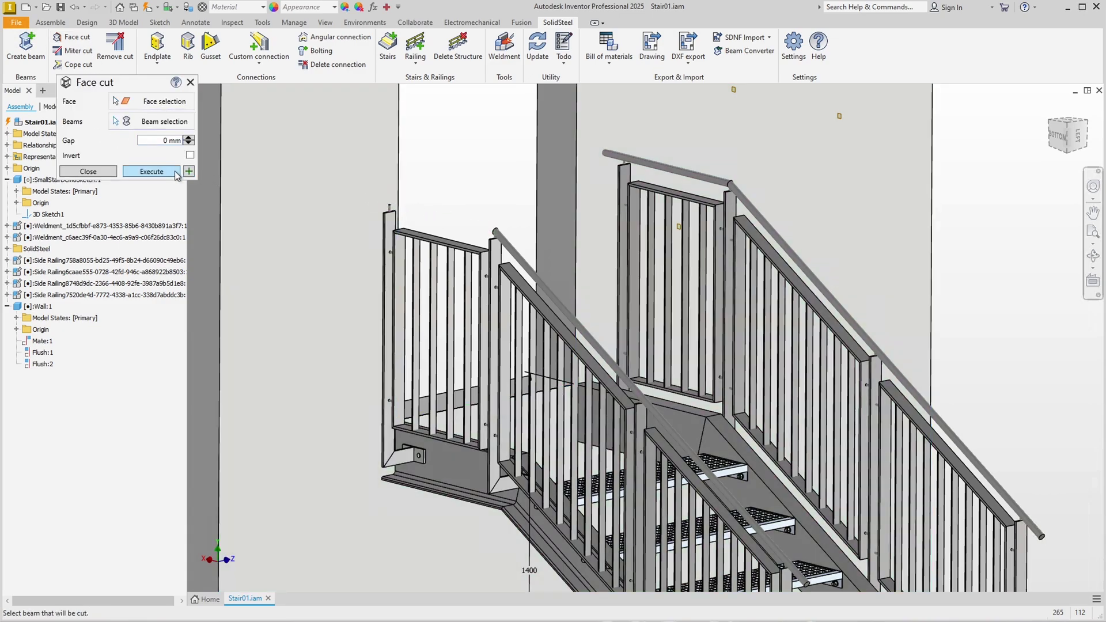
{"action": "left_click", "coordinate": [151, 172]}
{"action": "left_click", "coordinate": [72, 36]}
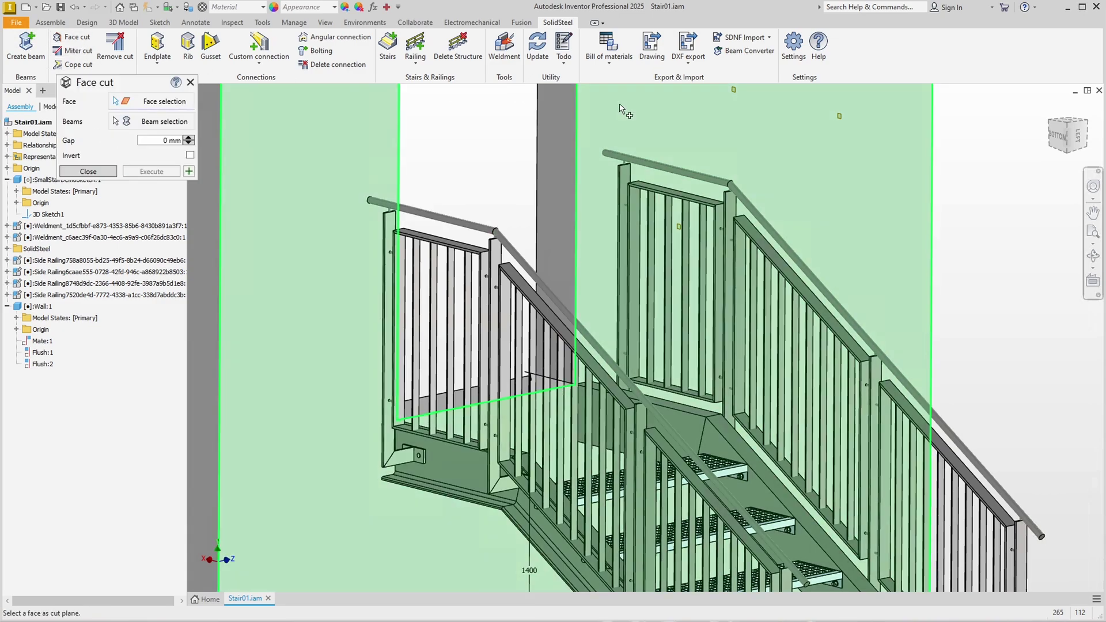
{"action": "left_click", "coordinate": [633, 160]}
{"action": "left_click", "coordinate": [151, 172]}
{"action": "scroll", "coordinate": [466, 156], "scroll_direction": "up", "scroll_amount": 1}
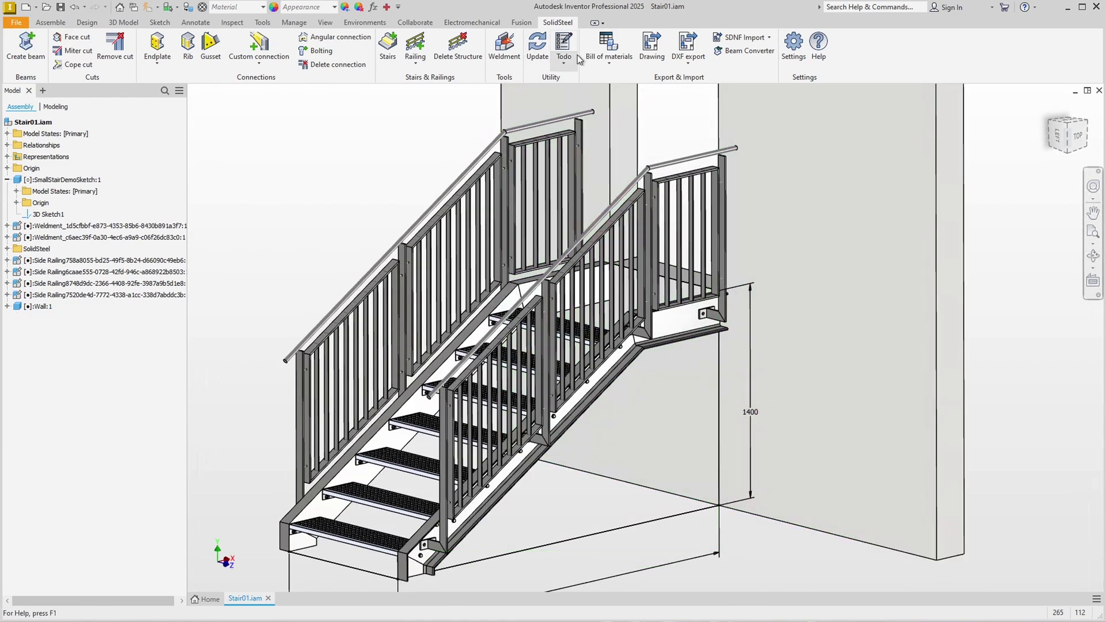
From Bill of materials > Position numbers, refresh equal-part detection to number the stair parts
{"action": "left_click", "coordinate": [609, 57]}
{"action": "left_click", "coordinate": [630, 102]}
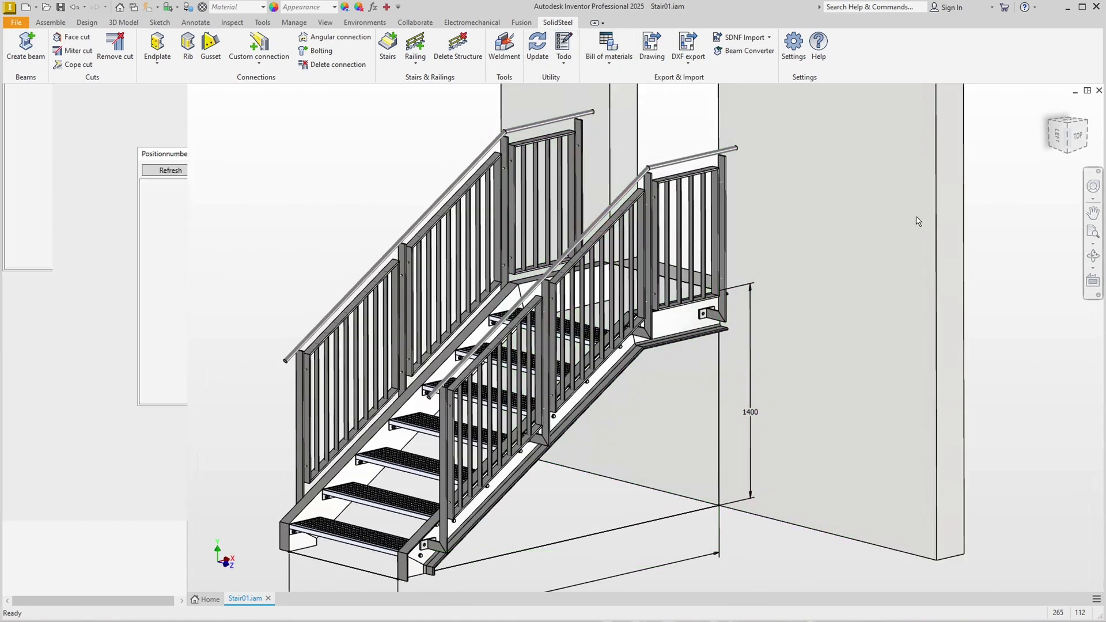
{"action": "left_click", "coordinate": [923, 122]}
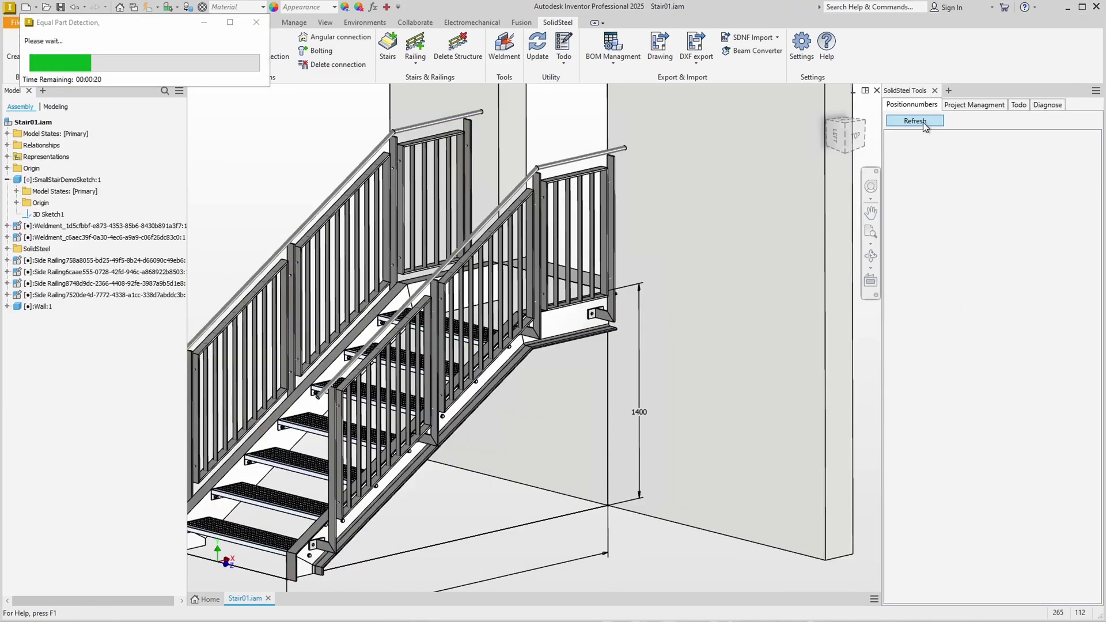